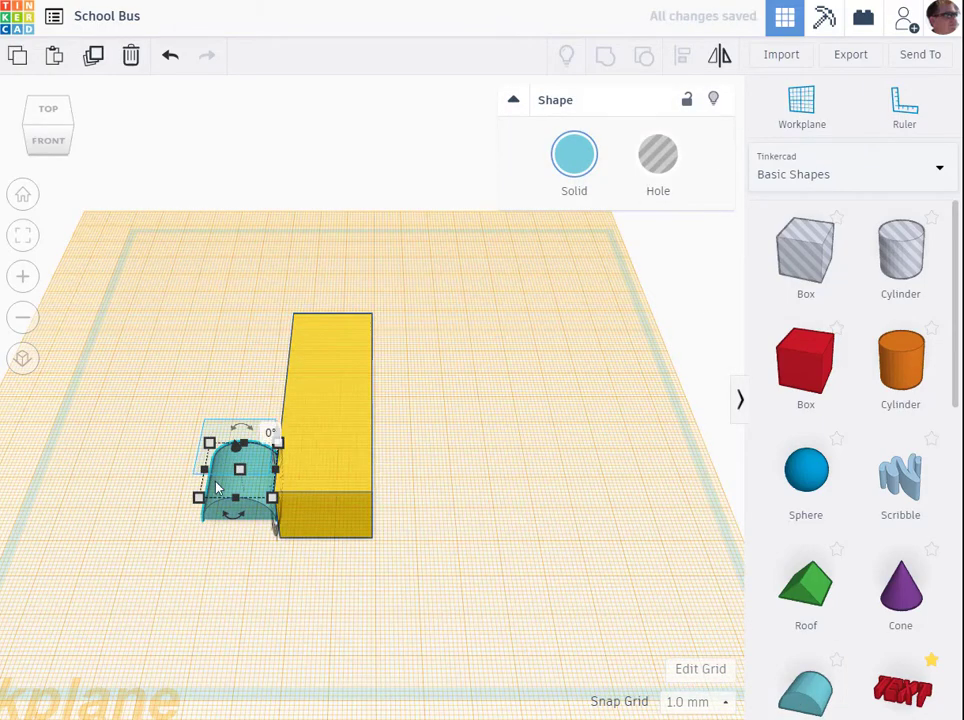
Place the round roof on top of the yellow box and stretch it to about 25 mm wide and 71 mm long.
{"action": "key", "text": "d"}
{"action": "left_click_drag", "start_coordinate": [232, 428], "coordinate": [316, 483]}
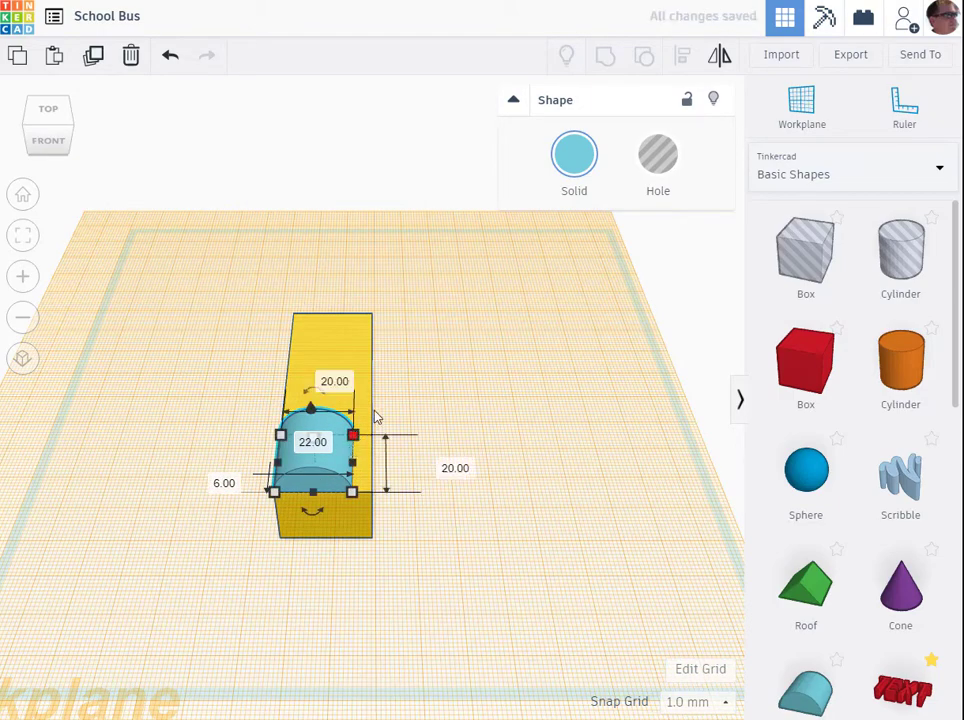
{"action": "left_click_drag", "start_coordinate": [353, 435], "coordinate": [374, 321]}
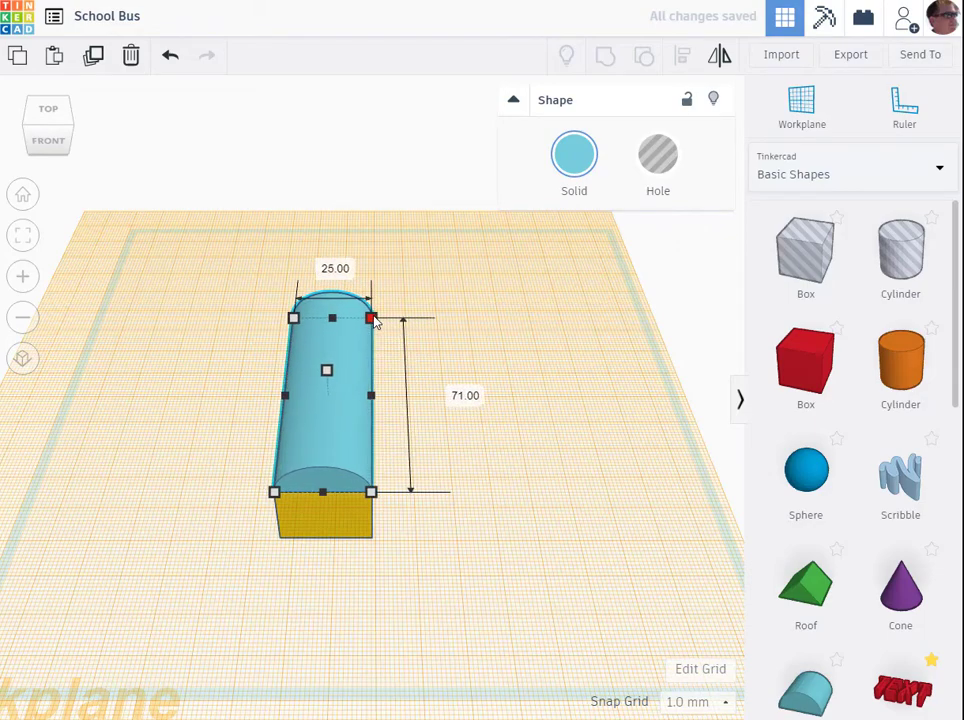
Return the workplane to the base grid, then extend the round roof to the box's uncovered end and lower its height.
{"action": "right_click_drag", "start_coordinate": [385, 491], "coordinate": [416, 480]}
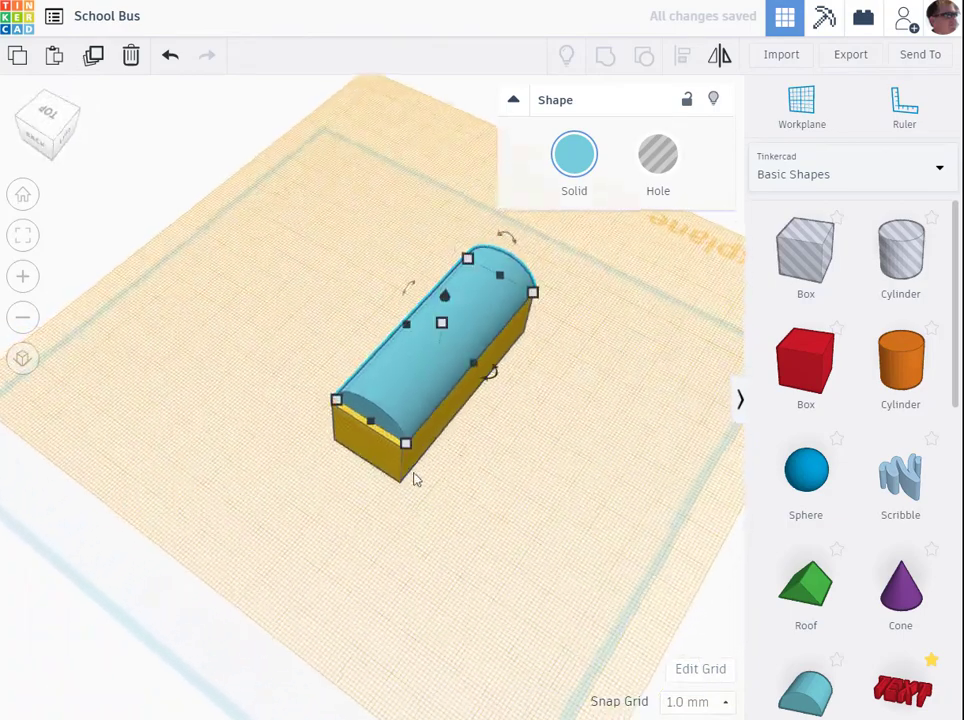
{"action": "left_click", "coordinate": [806, 121]}
{"action": "left_click", "coordinate": [545, 432]}
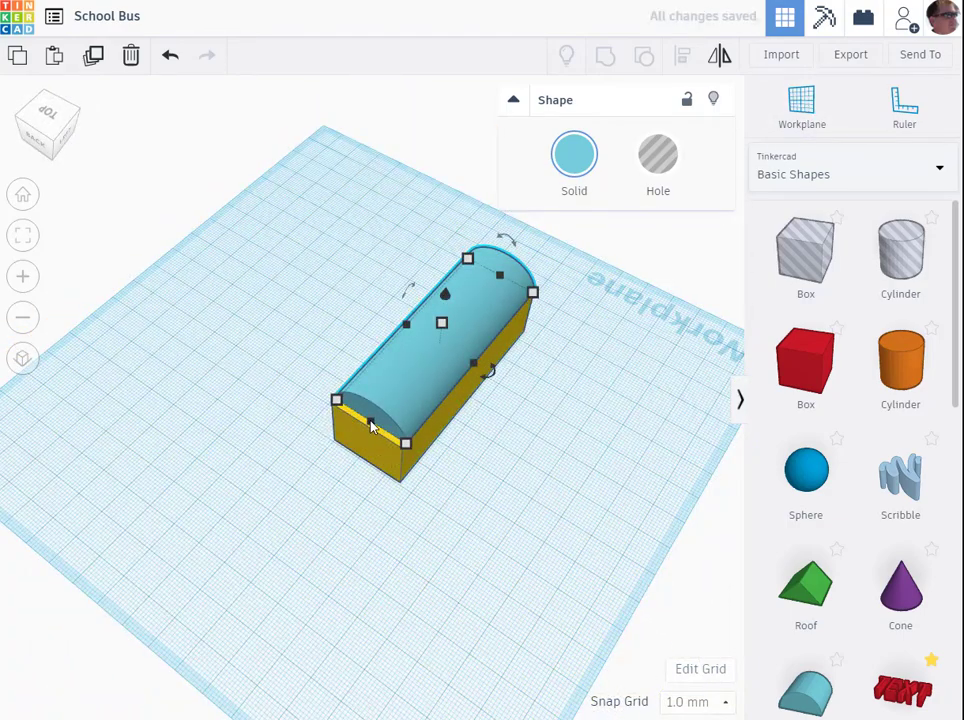
{"action": "left_click_drag", "start_coordinate": [370, 425], "coordinate": [366, 431]}
{"action": "left_click_drag", "start_coordinate": [440, 330], "coordinate": [438, 338]}
Group the round roof and the box into a single yellow bus body.
{"action": "right_click_drag", "start_coordinate": [551, 448], "coordinate": [262, 442]}
{"action": "left_click_drag", "start_coordinate": [476, 394], "coordinate": [181, 523]}
{"action": "left_click", "coordinate": [607, 57]}
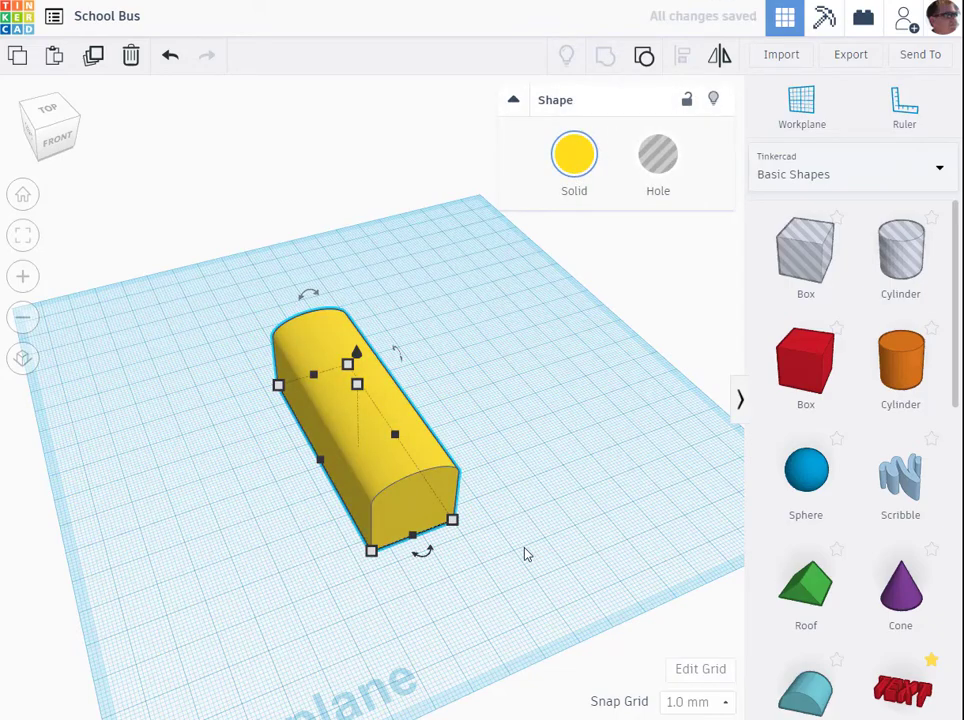
Add a solid red box beside the bus body and size its base to about 6 by 10 mm.
{"action": "right_click_drag", "start_coordinate": [527, 554], "coordinate": [702, 496]}
{"action": "left_click", "coordinate": [811, 358]}
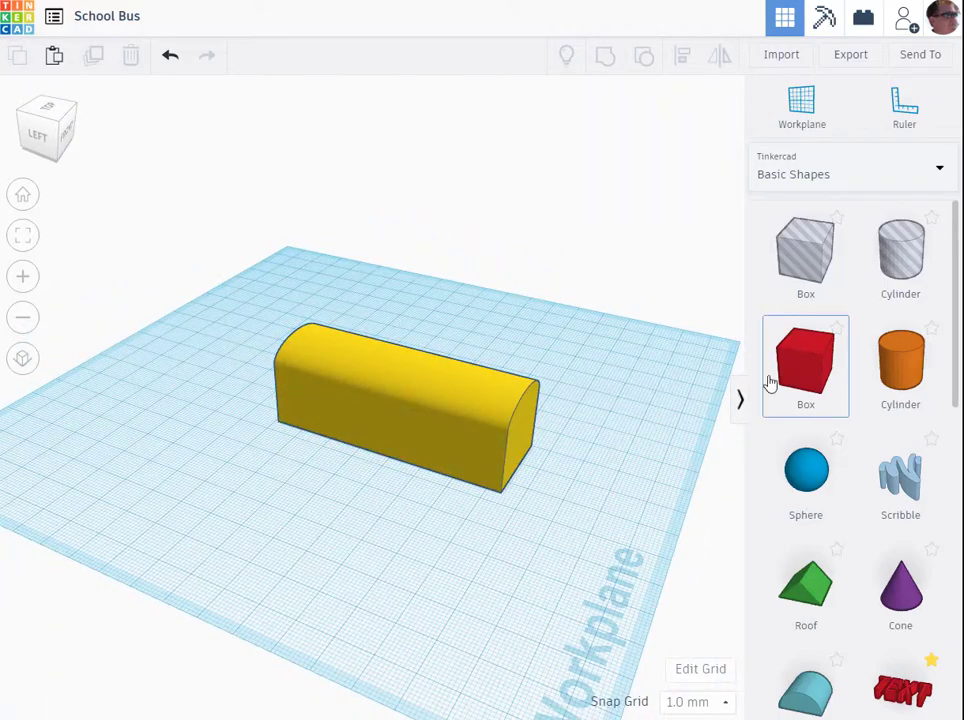
{"action": "left_click_drag", "start_coordinate": [770, 383], "coordinate": [453, 485]}
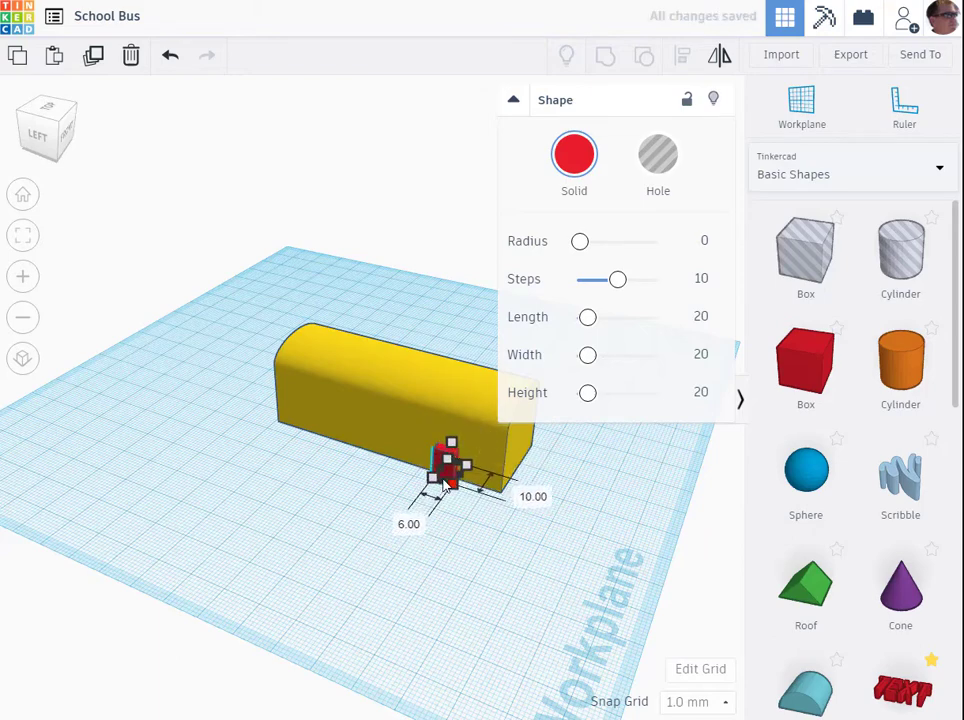
Raise the red box to window height on the bus's side, about 9 mm above the workplane.
{"action": "right_click_drag", "start_coordinate": [491, 524], "coordinate": [408, 447]}
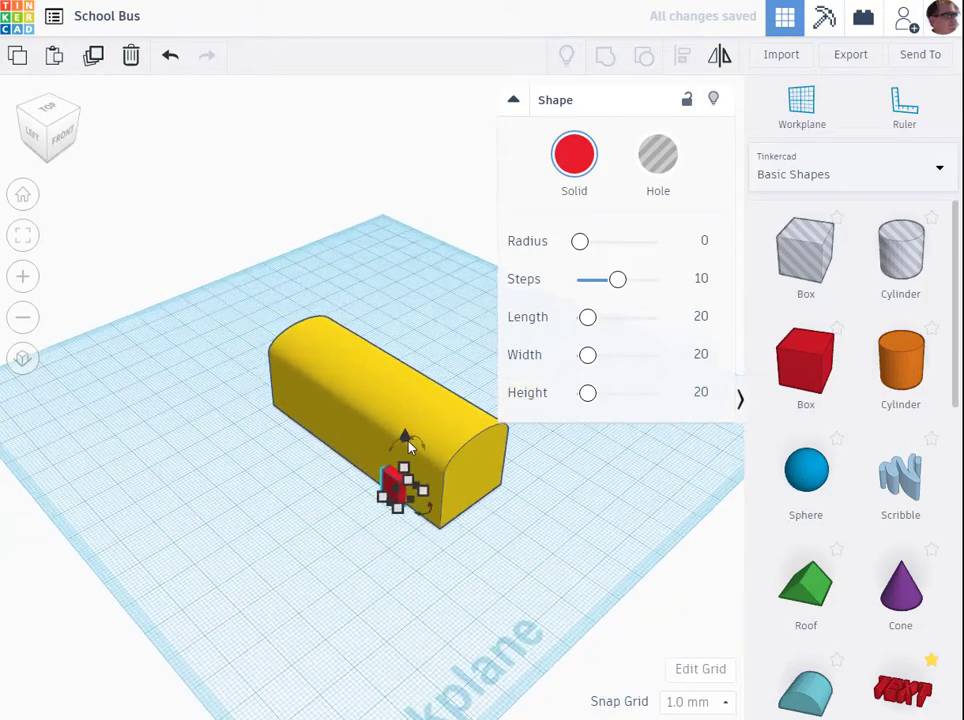
{"action": "mouse_move", "coordinate": [405, 438]}
{"action": "left_mouse_down"}
{"action": "mouse_move", "coordinate": [405, 398]}
{"action": "mouse_move", "coordinate": [420, 433]}
{"action": "mouse_move", "coordinate": [404, 430]}
{"action": "mouse_move", "coordinate": [400, 441]}
{"action": "left_mouse_up"}
{"action": "right_click_drag", "start_coordinate": [400, 443], "coordinate": [506, 564]}
{"action": "left_click", "coordinate": [481, 408]}
{"action": "left_click_drag", "start_coordinate": [481, 358], "coordinate": [478, 396]}
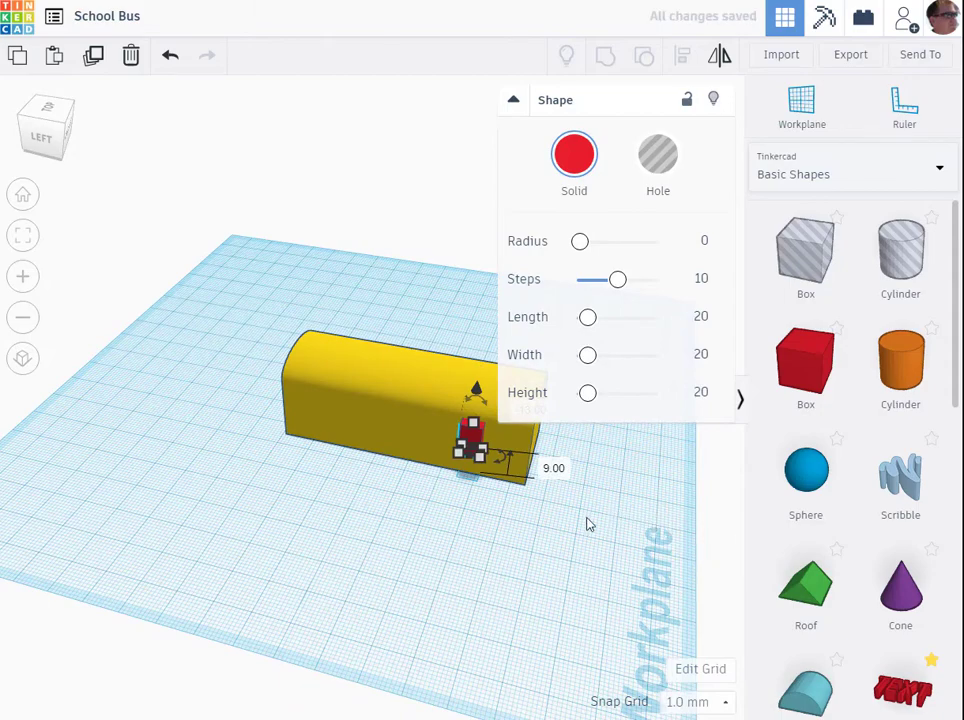
Position the red box near the front end of the bus's side and turn it into a hole.
{"action": "right_click_drag", "start_coordinate": [588, 524], "coordinate": [381, 491]}
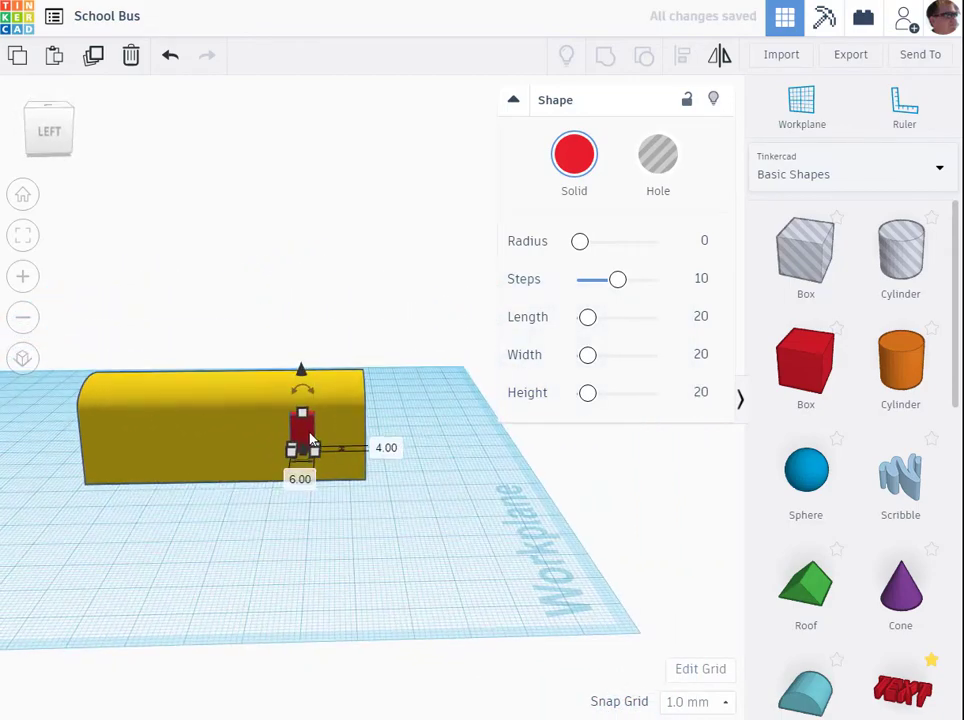
{"action": "left_click_drag", "start_coordinate": [311, 440], "coordinate": [345, 437]}
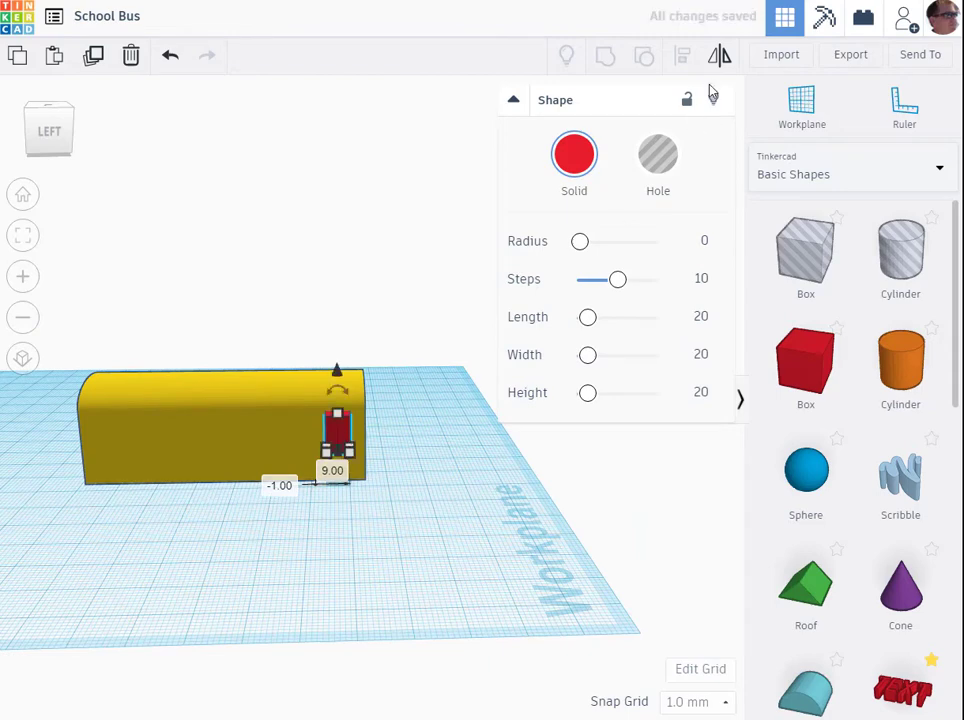
{"action": "left_click", "coordinate": [662, 160]}
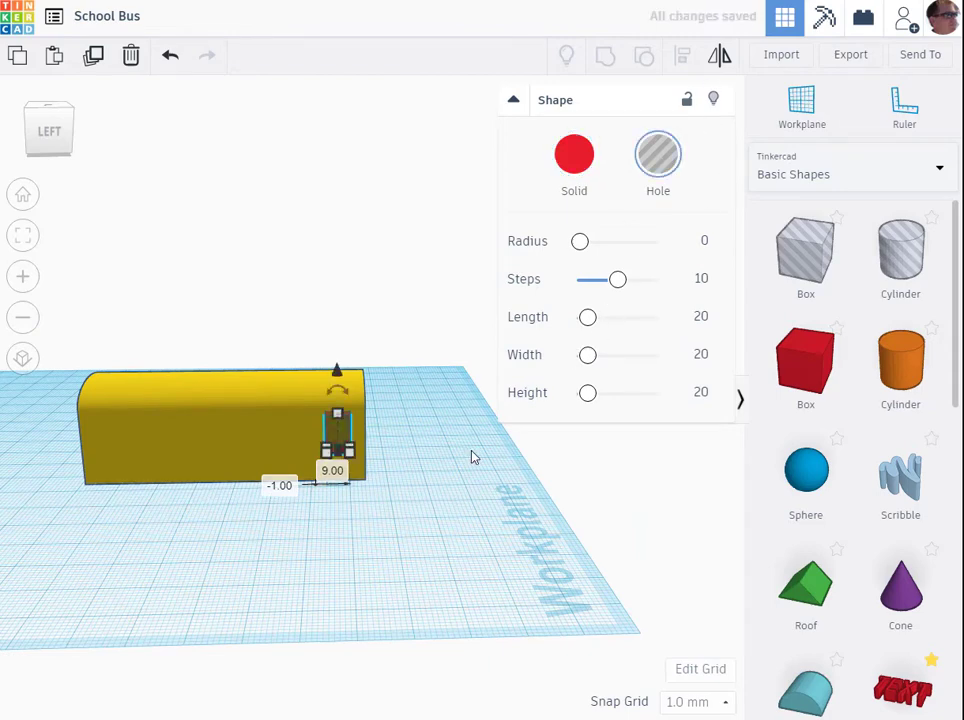
{"action": "left_click_drag", "start_coordinate": [335, 436], "coordinate": [312, 436]}
Duplicate the window hole and shift the copy toward the rear of the bus, leaving a small gap between them.
{"action": "right_click_drag", "start_coordinate": [312, 436], "coordinate": [421, 602]}
{"action": "left_click", "coordinate": [400, 592]}
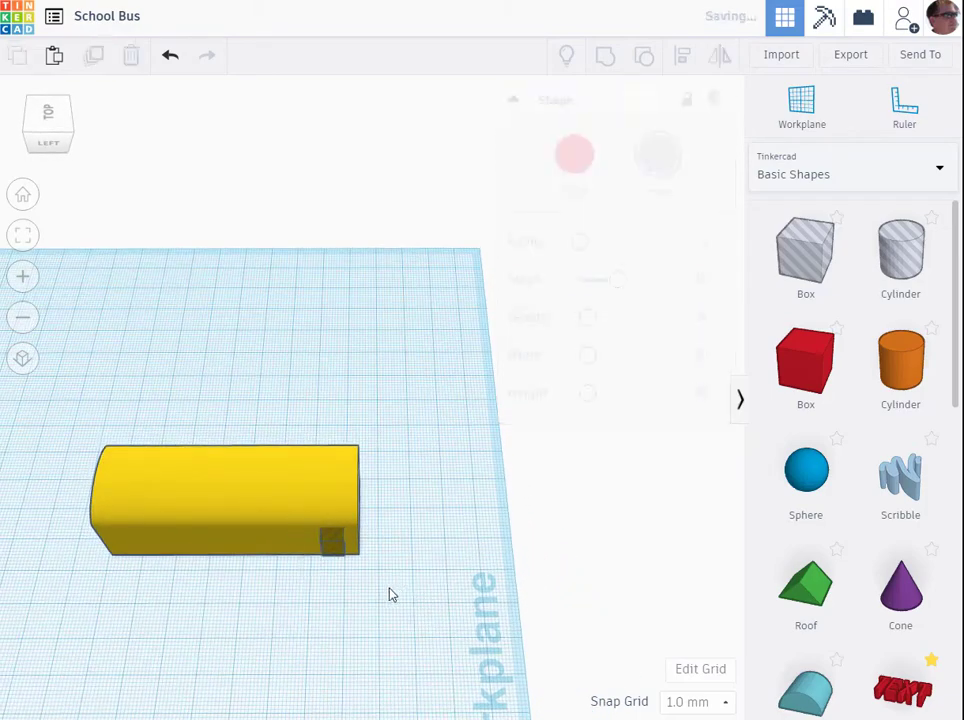
{"action": "left_click", "coordinate": [330, 548]}
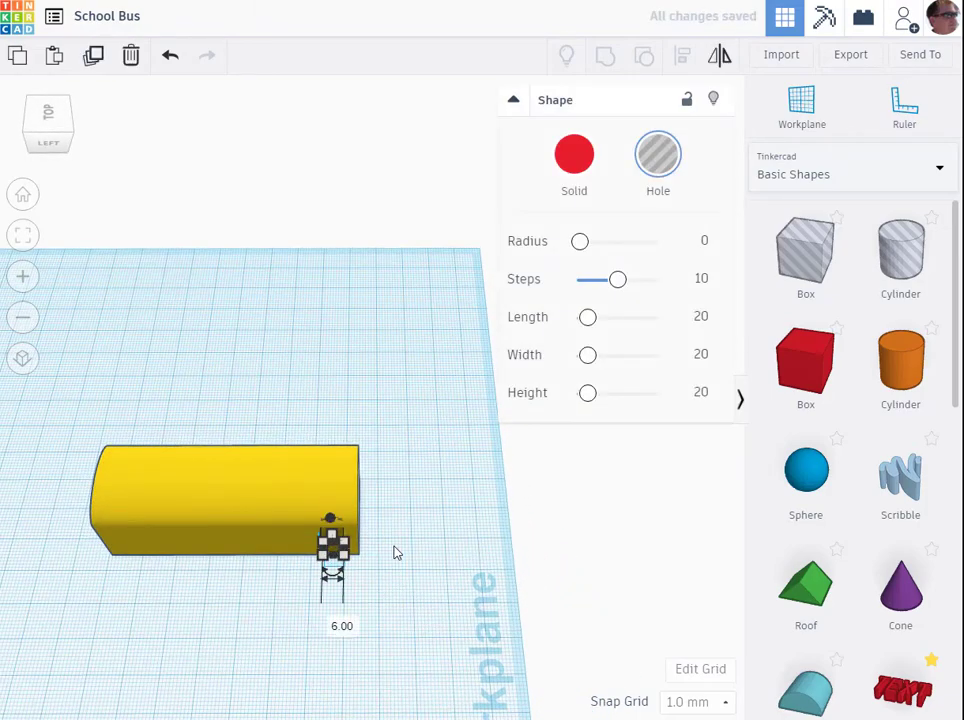
{"action": "key", "text": "Left"}
{"action": "key", "text": "Left"}
{"action": "key", "text": "Left"}
{"action": "key", "text": "Left"}
{"action": "key", "text": "Left"}
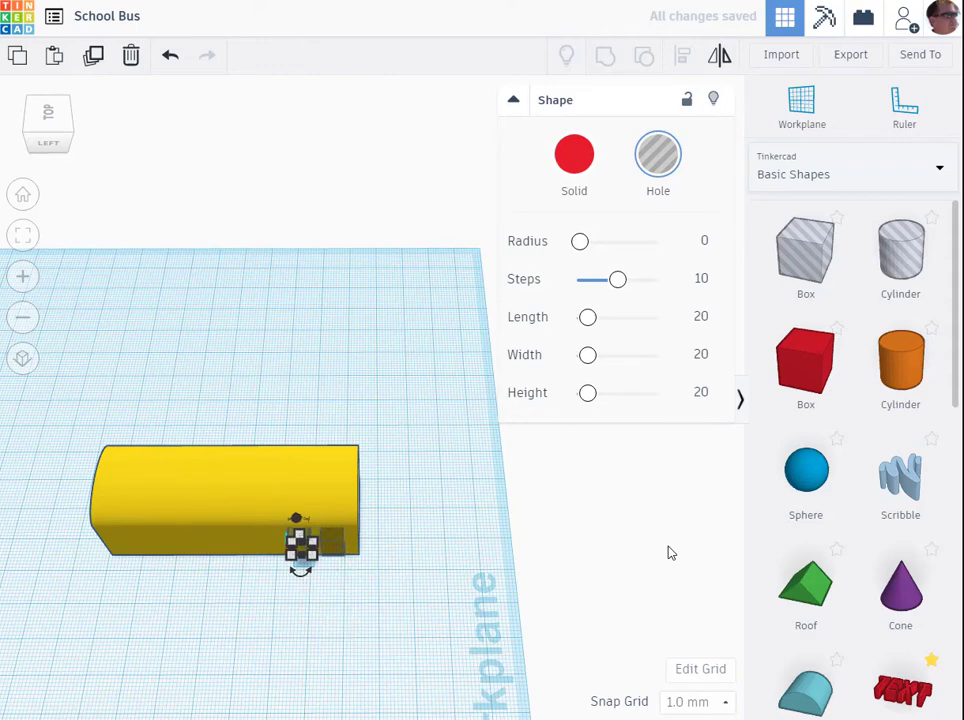
Repeat the spaced duplication four times to make a row of six window holes along the bus's side.
{"action": "key", "text": "ctrl+d"}
{"action": "key", "text": "ctrl+d"}
{"action": "key", "text": "ctrl+d"}
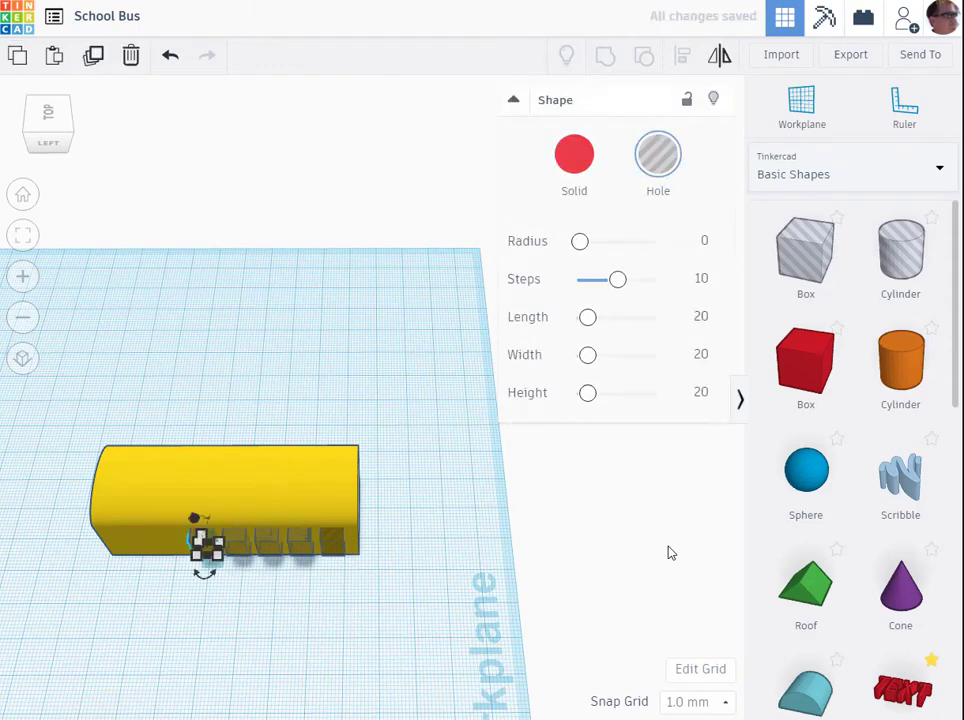
{"action": "key", "text": "ctrl+d"}
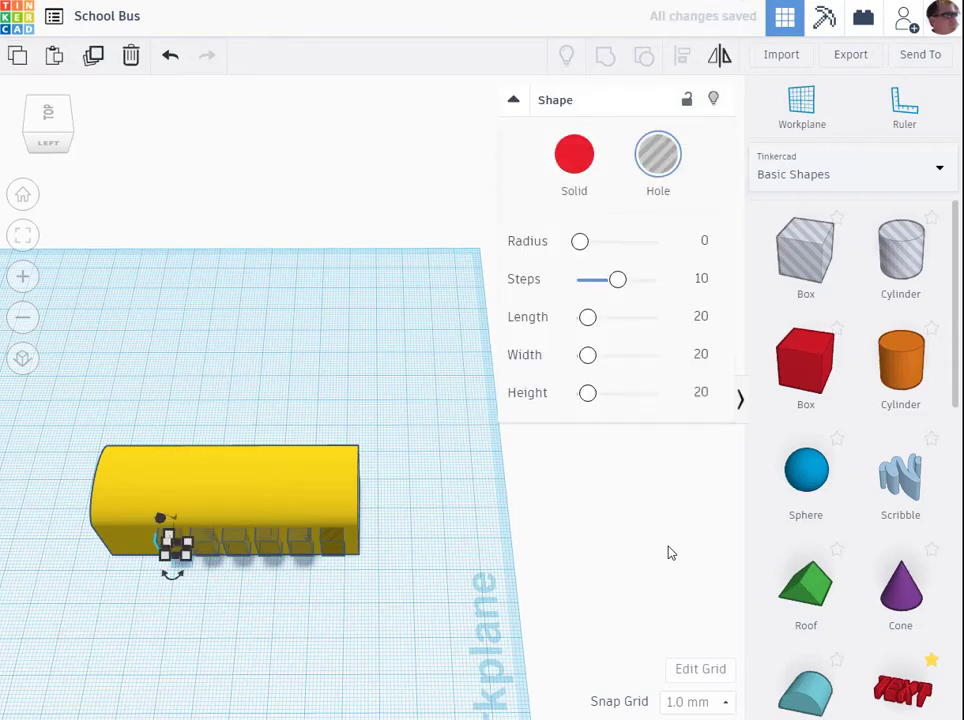
Select the six window holes and group them into one row.
{"action": "right_click_drag", "start_coordinate": [433, 570], "coordinate": [286, 572]}
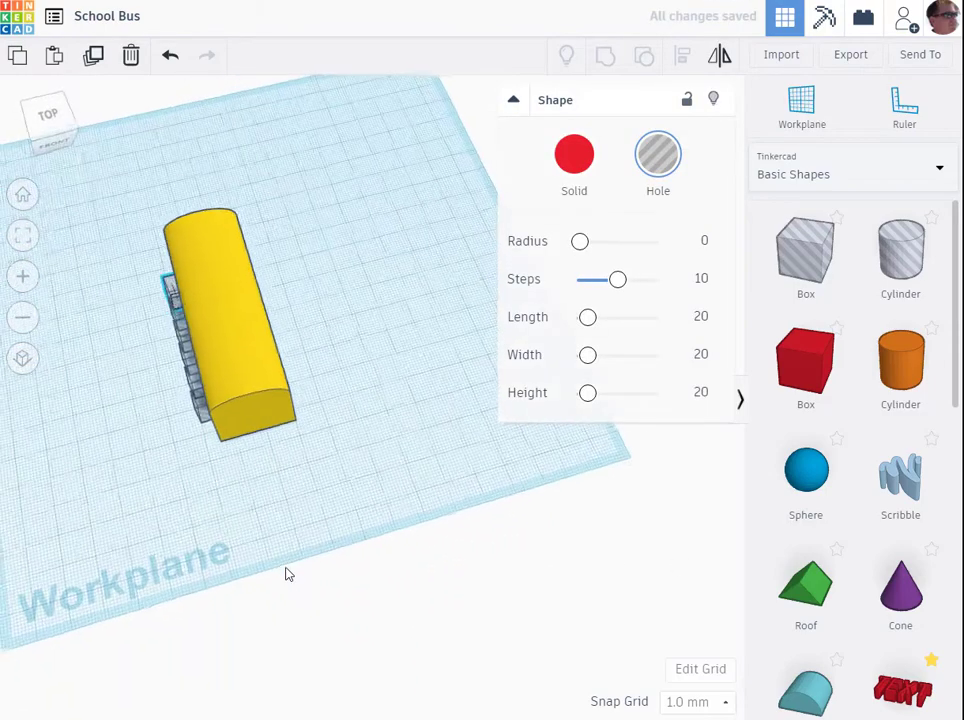
{"action": "left_click_drag", "start_coordinate": [148, 251], "coordinate": [155, 302]}
{"action": "right_click_drag", "start_coordinate": [389, 318], "coordinate": [499, 335]}
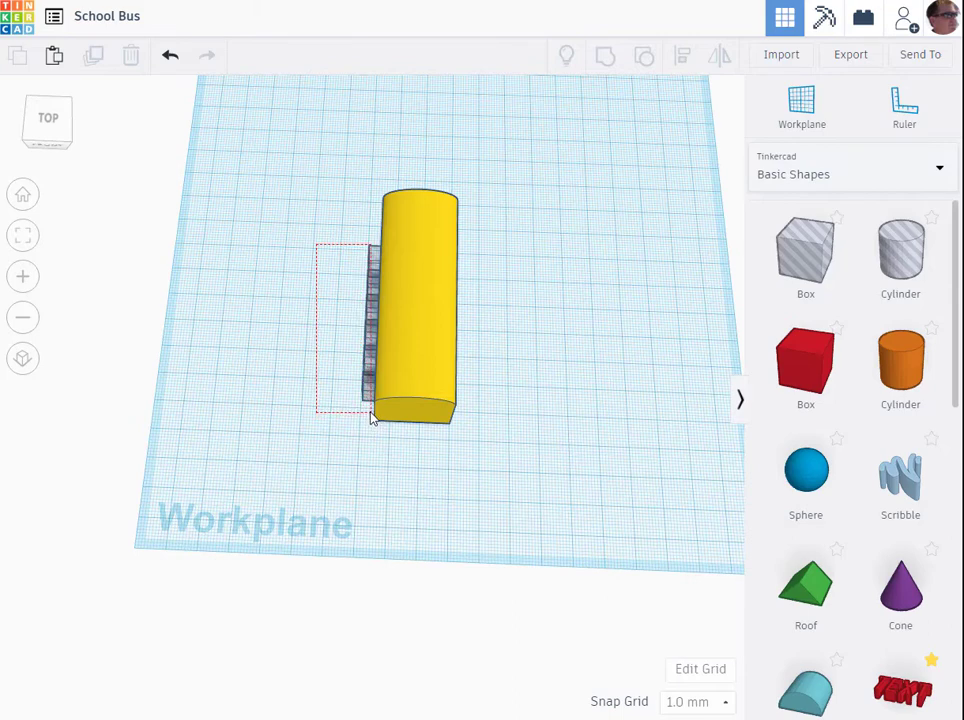
{"action": "left_click_drag", "start_coordinate": [370, 418], "coordinate": [371, 416]}
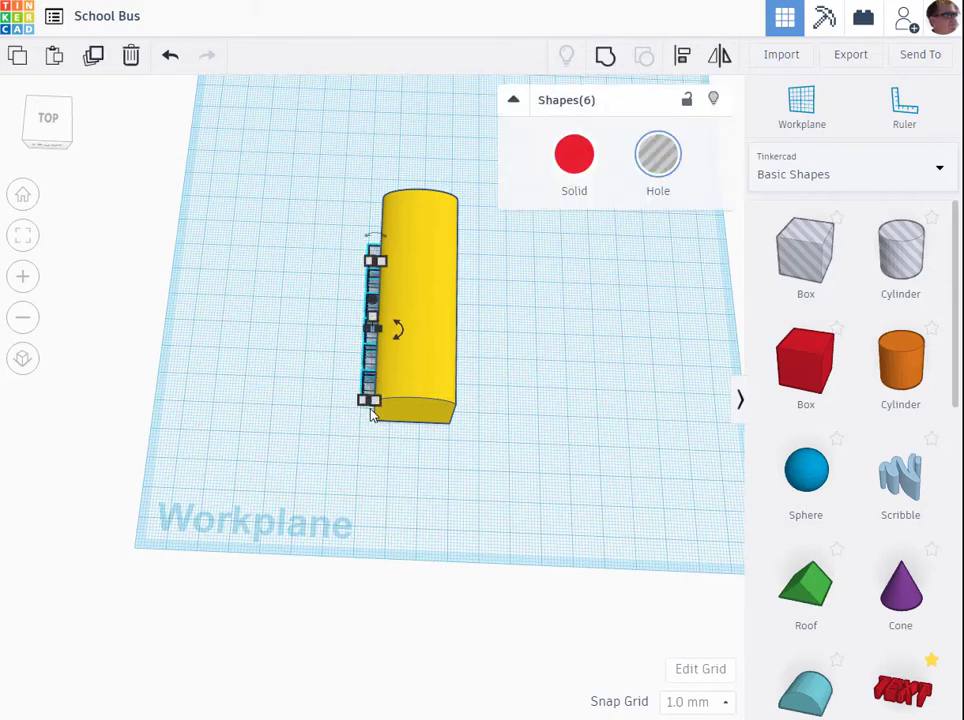
{"action": "left_click", "coordinate": [605, 60]}
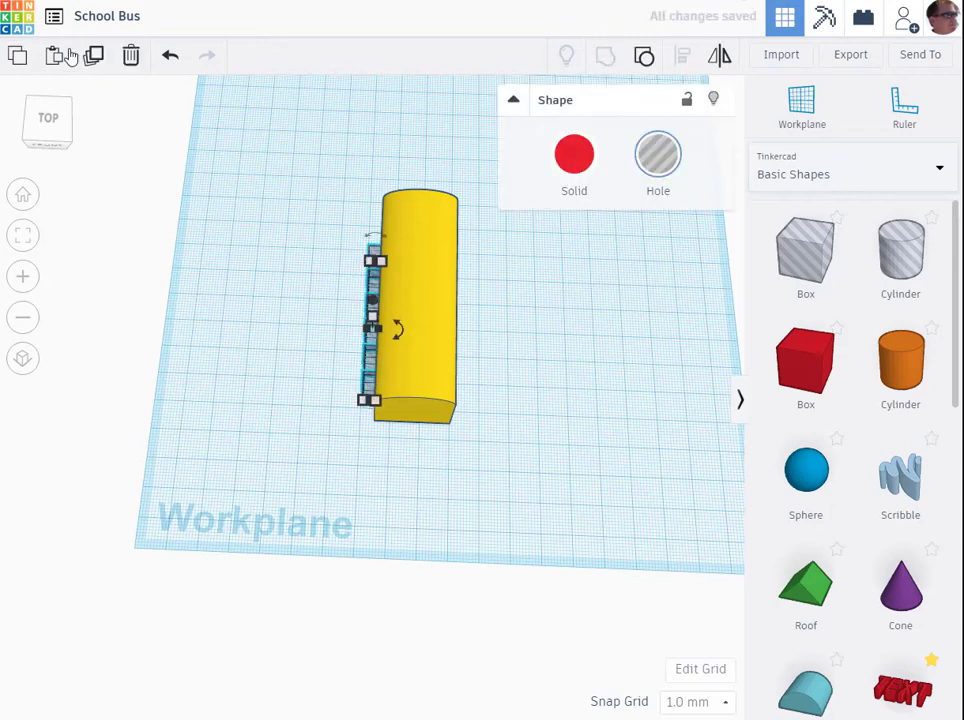
Duplicate the grouped window row and move the copy 18 mm across to the opposite side of the bus.
{"action": "left_click", "coordinate": [93, 57]}
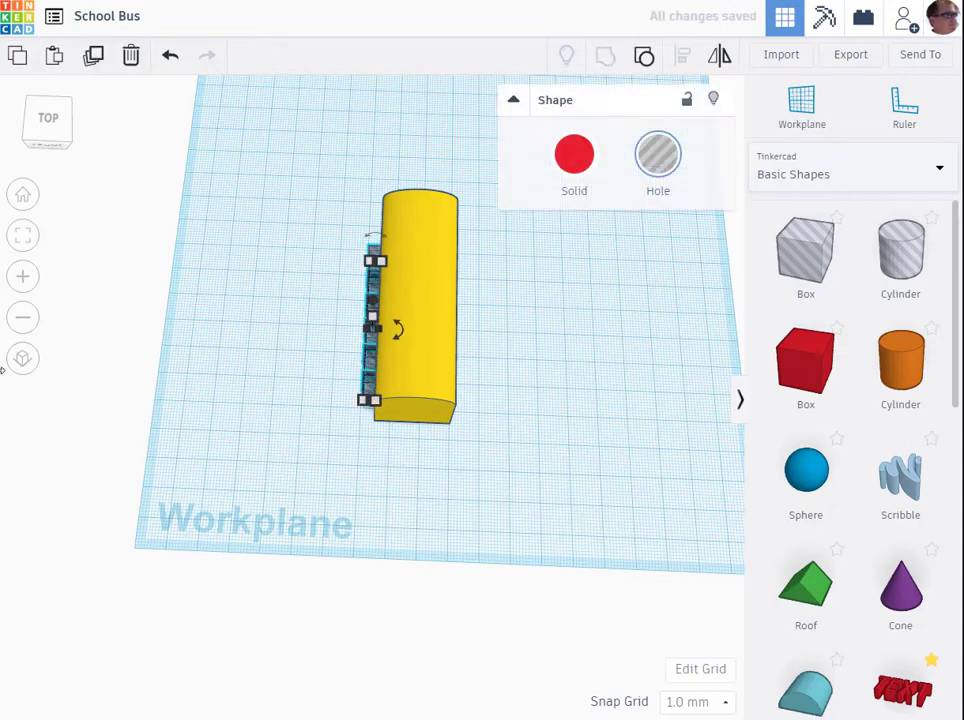
{"action": "key", "text": "Right"}
{"action": "key", "text": "Right"}
{"action": "key", "text": "Right"}
{"action": "key", "text": "Right"}
{"action": "key", "text": "Right"}
{"action": "key", "text": "Right"}
{"action": "key", "text": "Right"}
{"action": "key", "text": "Right"}
{"action": "key", "text": "Right"}
{"action": "key", "text": "Right"}
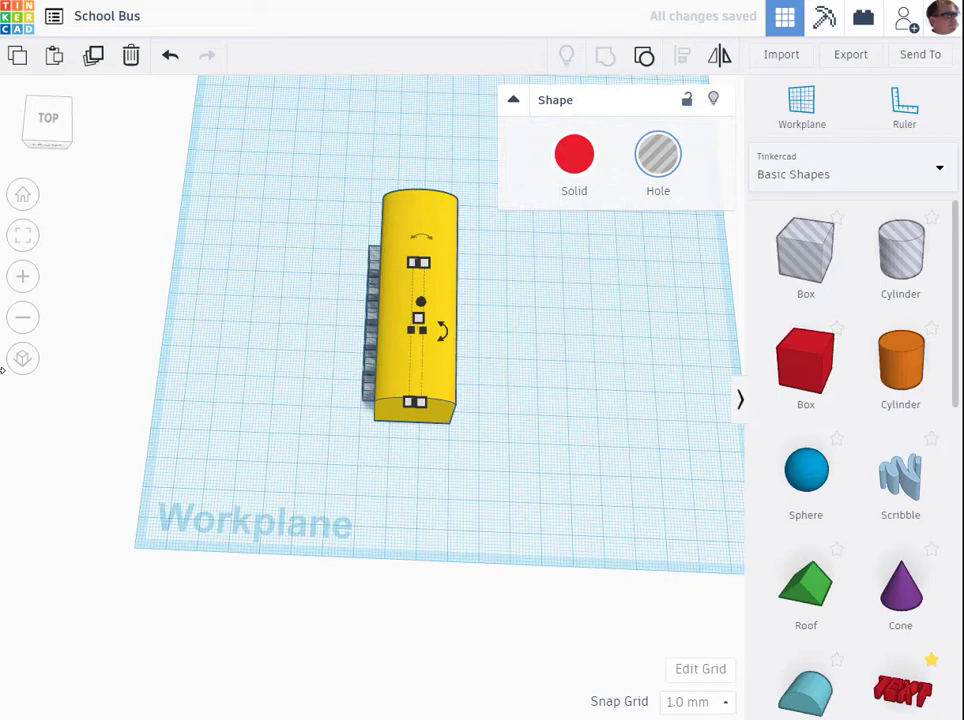
{"action": "key", "text": "Right"}
{"action": "key", "text": "Right"}
{"action": "key", "text": "Right"}
{"action": "key", "text": "Right"}
{"action": "key", "text": "Right"}
{"action": "key", "text": "Right"}
{"action": "key", "text": "Right"}
{"action": "key", "text": "Right"}
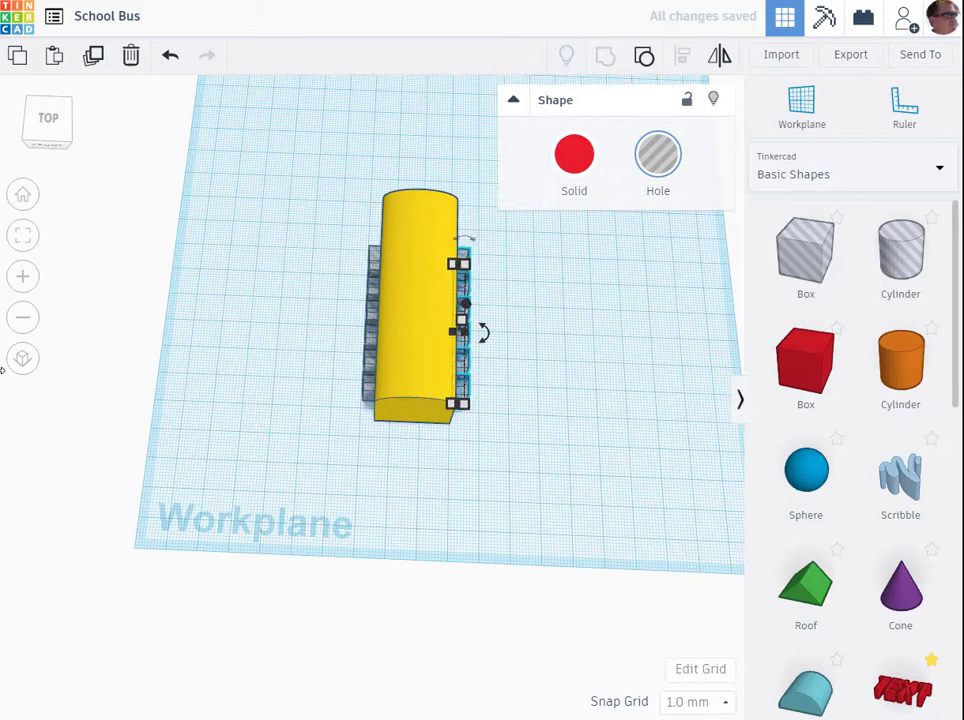
Try to cut the windows by grouping the bus body with both window rows.
{"action": "left_click_drag", "start_coordinate": [308, 196], "coordinate": [543, 460]}
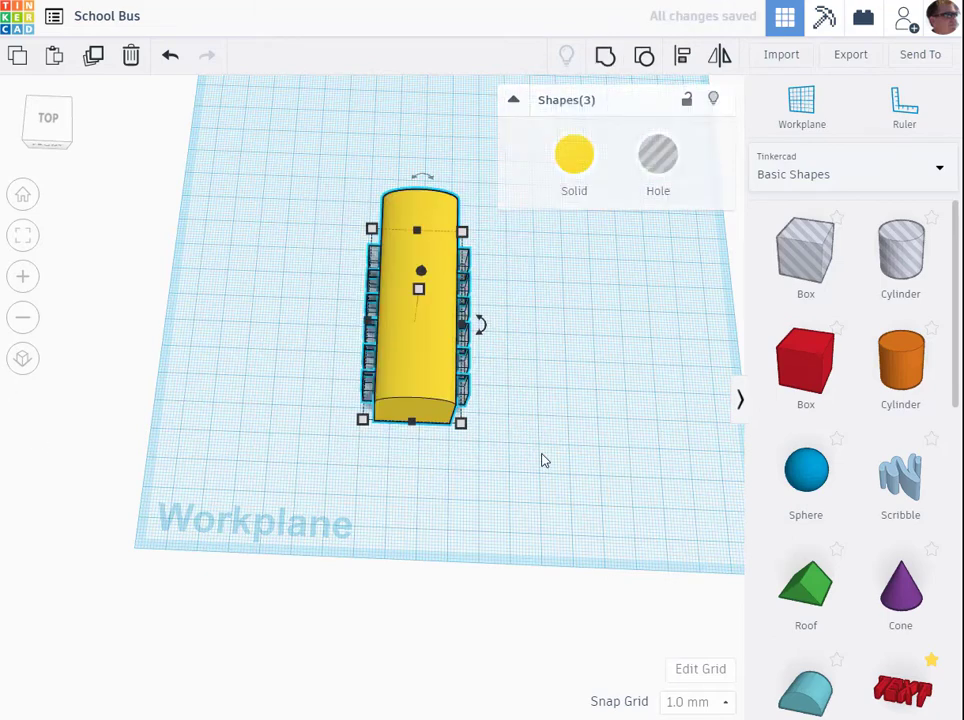
{"action": "left_click", "coordinate": [607, 58]}
{"action": "right_click_drag", "start_coordinate": [523, 507], "coordinate": [402, 467]}
{"action": "scroll", "coordinate": [410, 452], "scroll_direction": "up", "scroll_amount": 3}
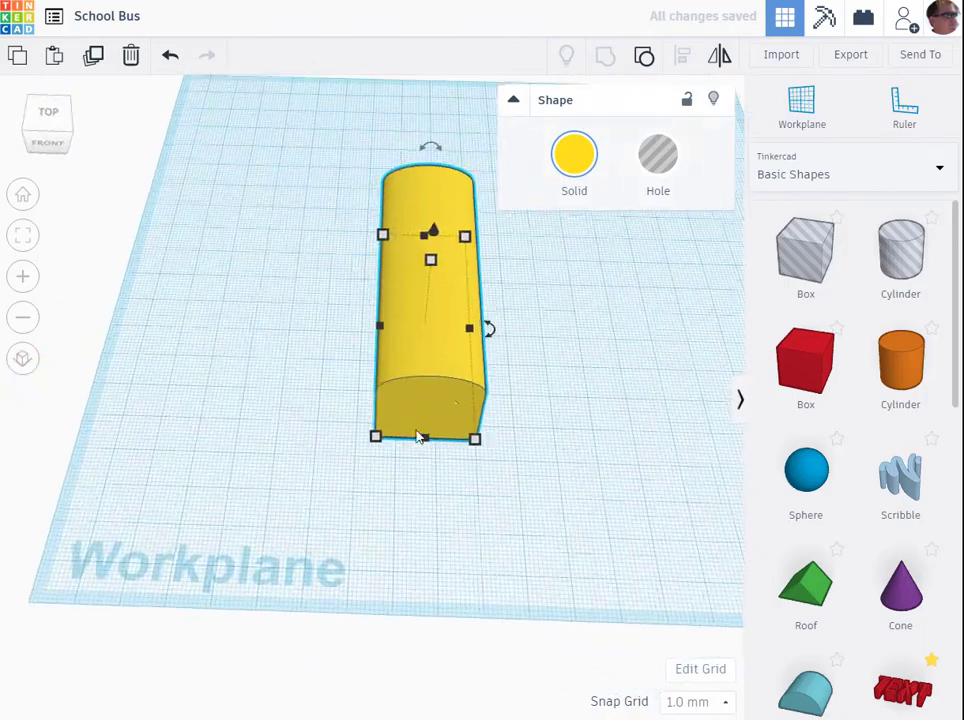
Ungroup the bus and move both window rows slightly inward into the body.
{"action": "left_click", "coordinate": [644, 57]}
{"action": "left_click", "coordinate": [553, 375]}
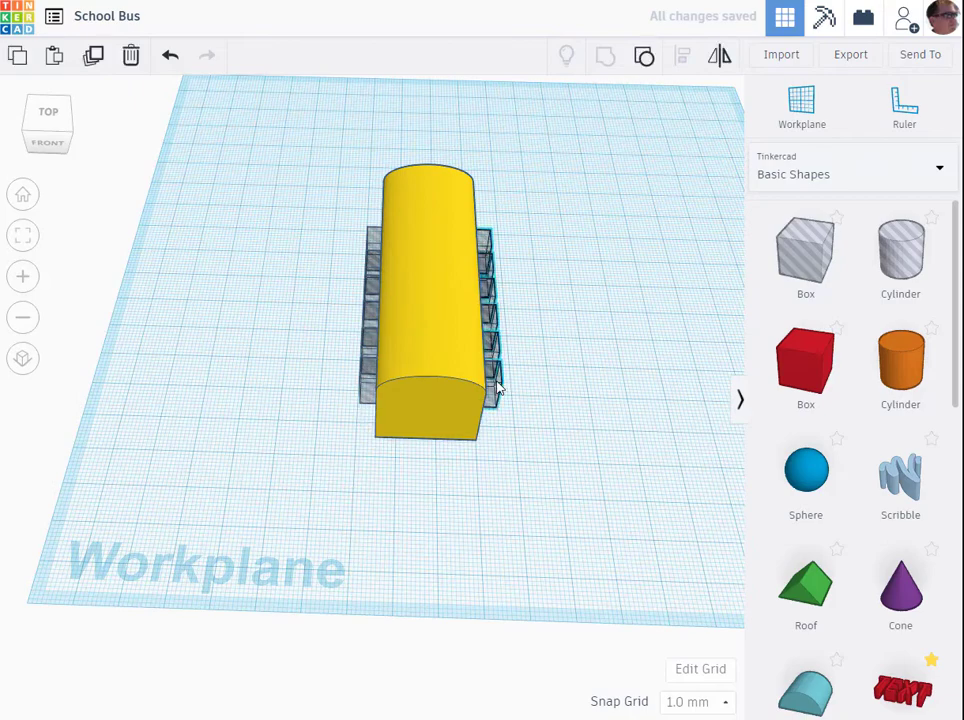
{"action": "left_click", "coordinate": [497, 388]}
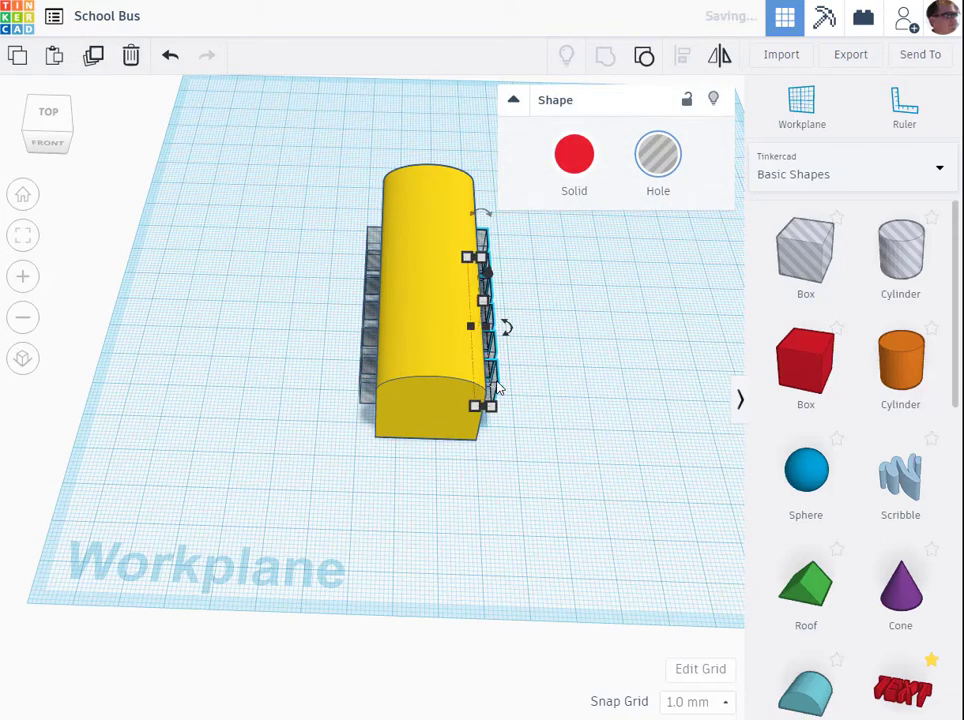
{"action": "left_click", "coordinate": [364, 386]}
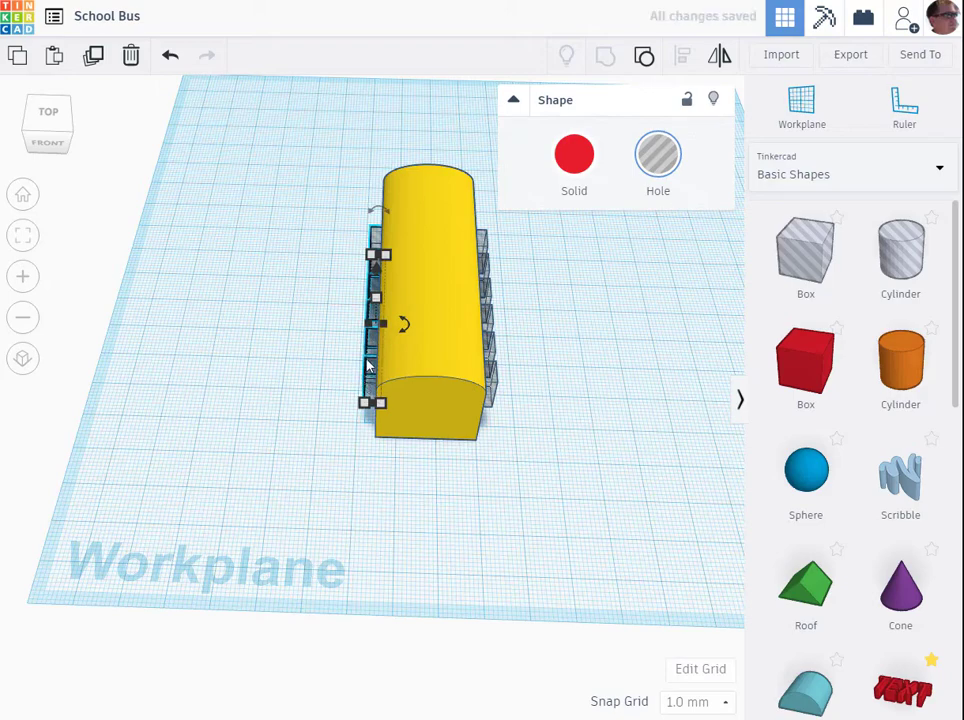
Try regrouping the body with the repositioned window rows to cut the windows.
{"action": "left_click_drag", "start_coordinate": [457, 333], "coordinate": [523, 456]}
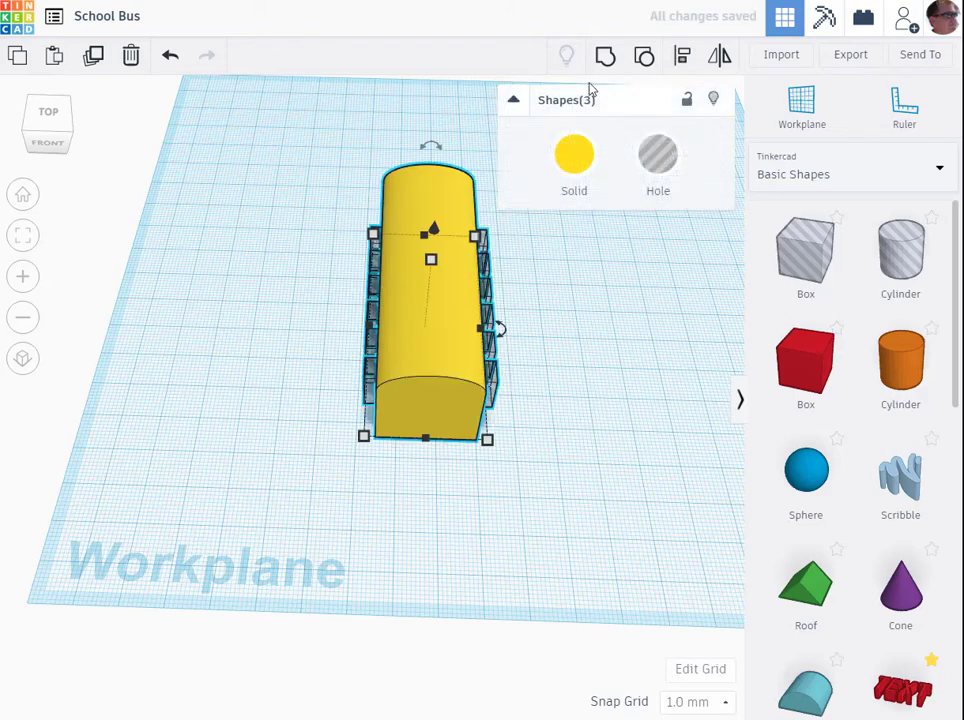
{"action": "key", "text": "ctrl+g"}
{"action": "right_click_drag", "start_coordinate": [469, 531], "coordinate": [300, 545]}
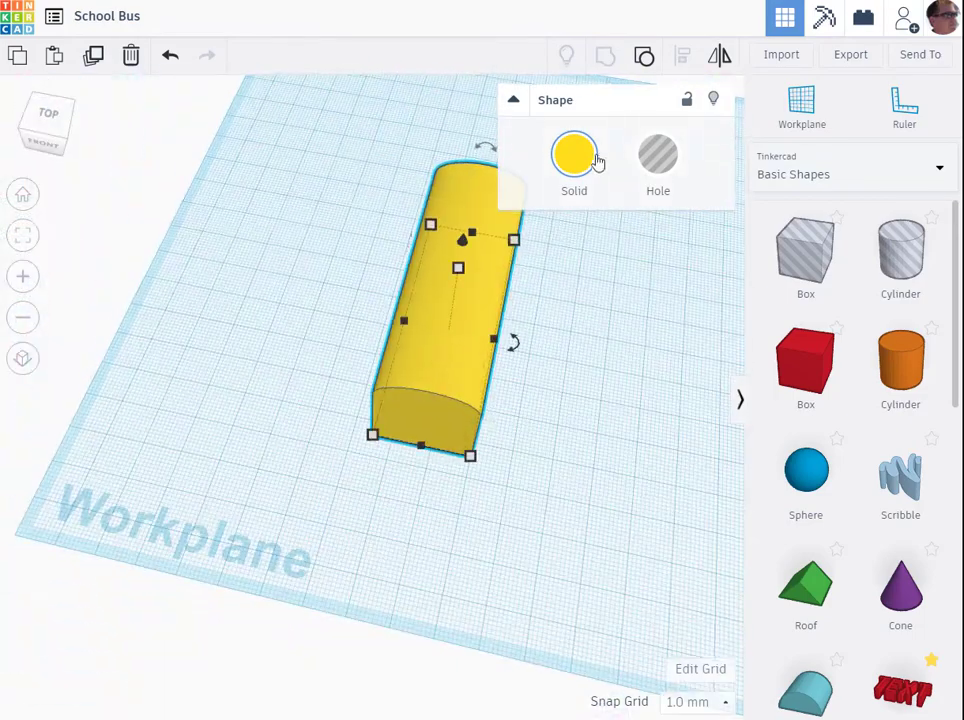
Ungroup the bus again and shift each window row further inward toward the body.
{"action": "left_click", "coordinate": [646, 58]}
{"action": "left_click", "coordinate": [585, 458]}
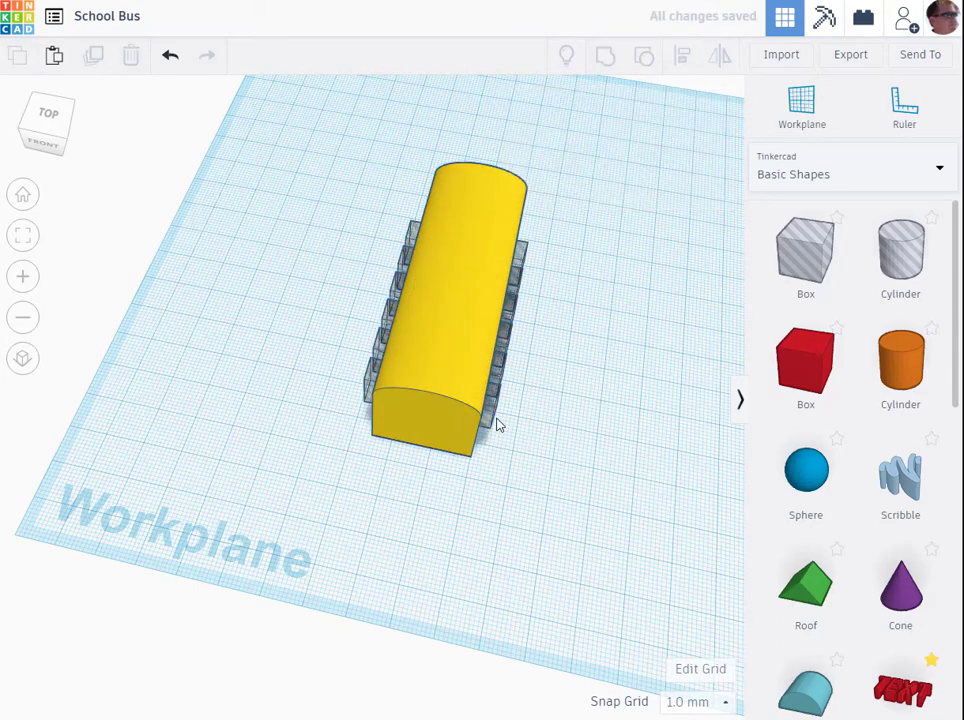
{"action": "left_click", "coordinate": [489, 418]}
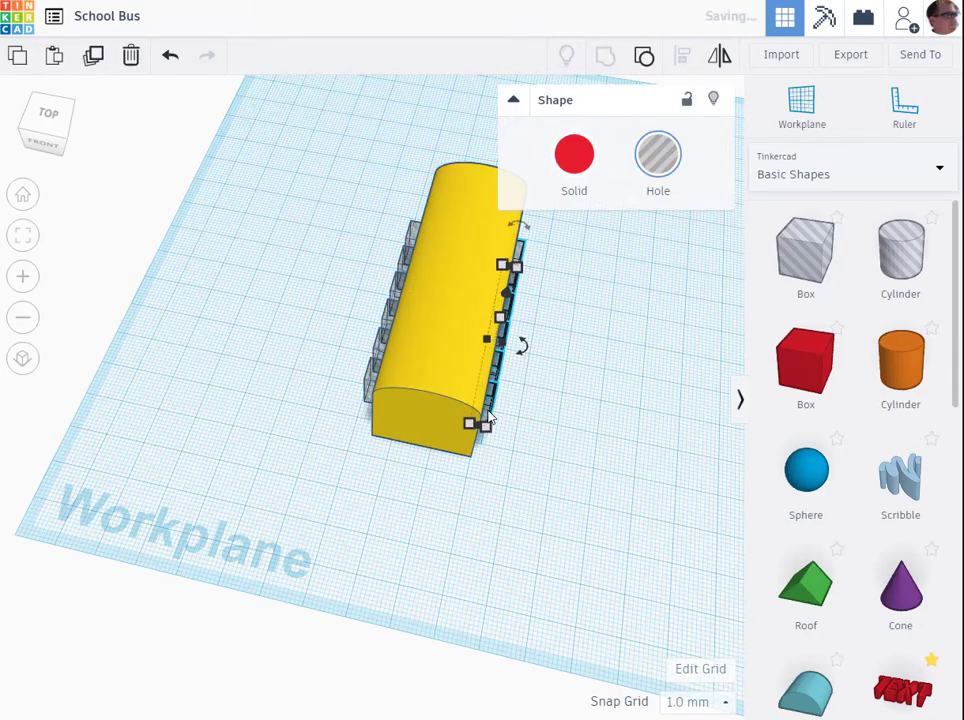
{"action": "left_click", "coordinate": [366, 396]}
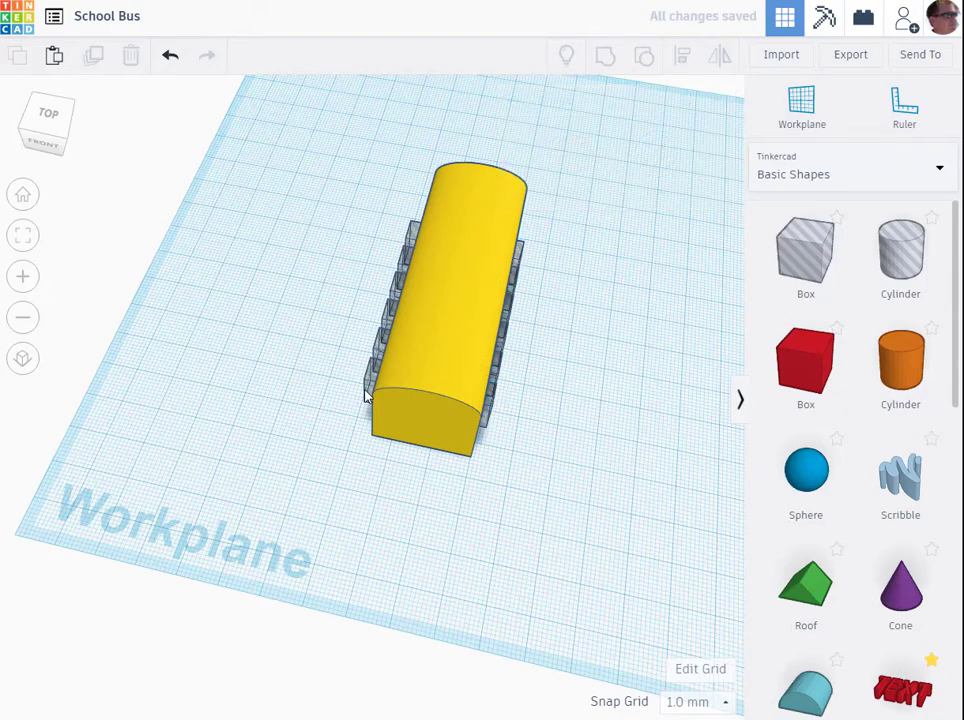
{"action": "left_click", "coordinate": [370, 394]}
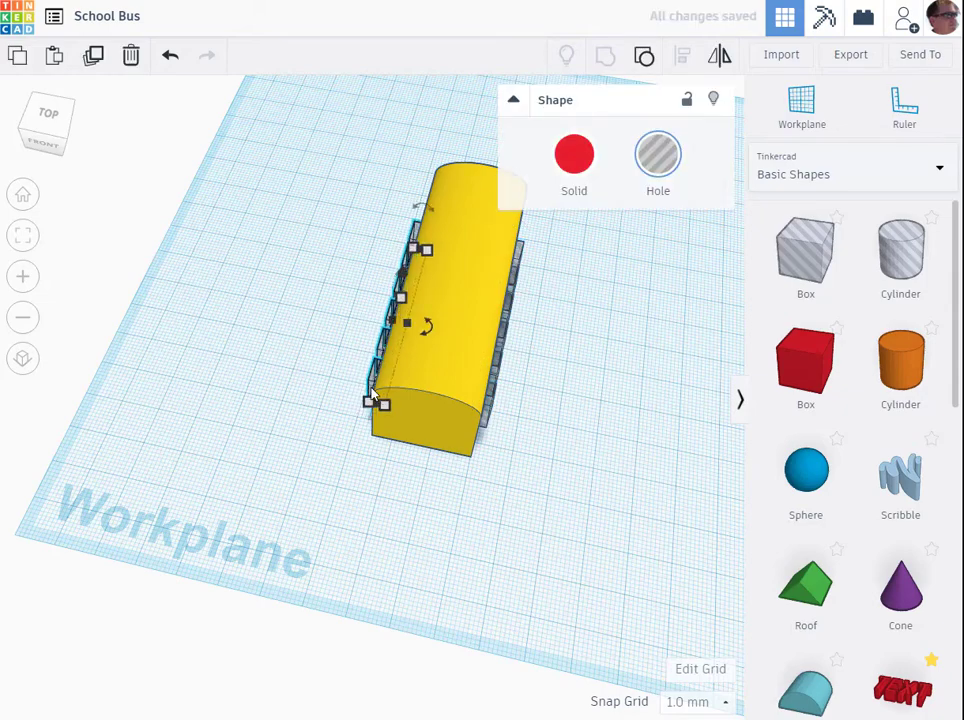
Group the bus body with both repositioned window rows to cut the side windows.
{"action": "left_click_drag", "start_coordinate": [338, 236], "coordinate": [576, 446]}
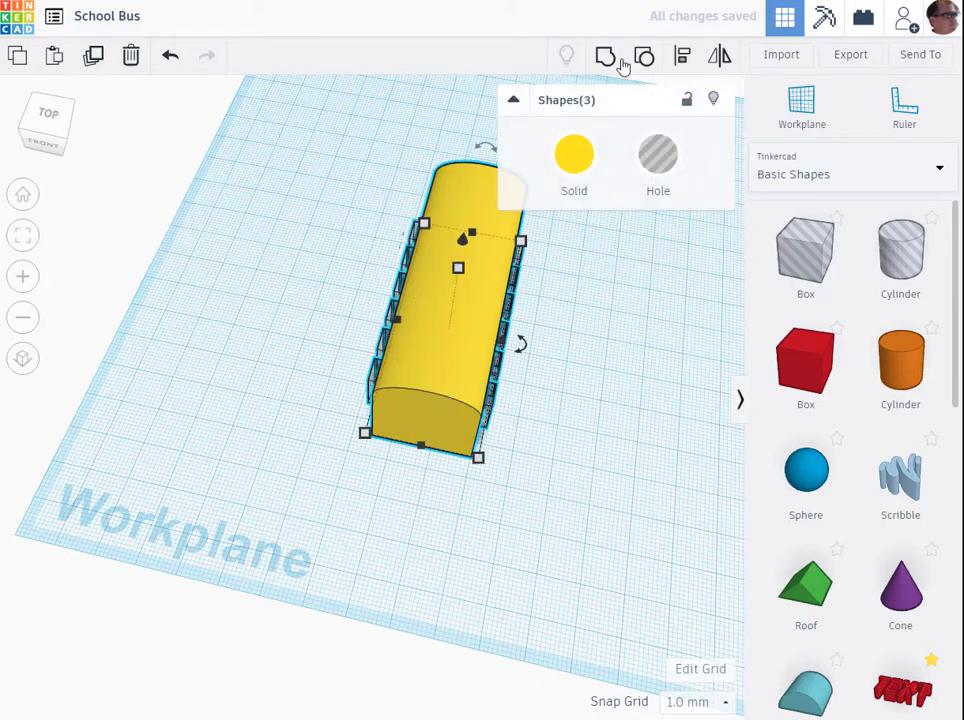
{"action": "left_click", "coordinate": [603, 56]}
{"action": "right_click_drag", "start_coordinate": [581, 372], "coordinate": [463, 383]}
{"action": "left_click", "coordinate": [470, 414]}
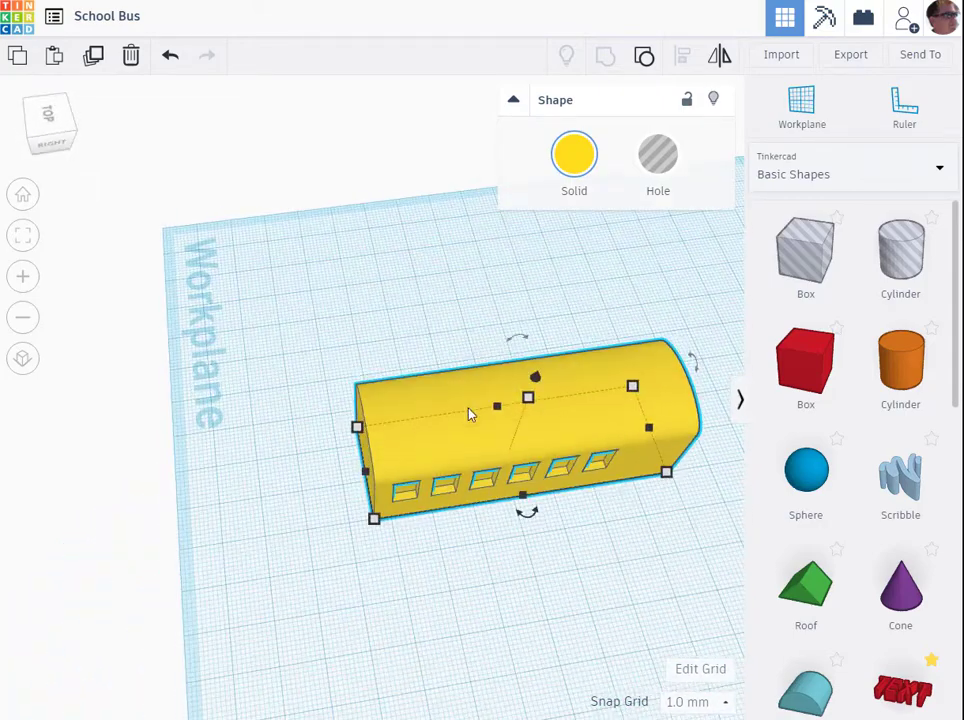
Ungroup the bus and shorten the yellow body to a length of 60 mm.
{"action": "left_click", "coordinate": [645, 58]}
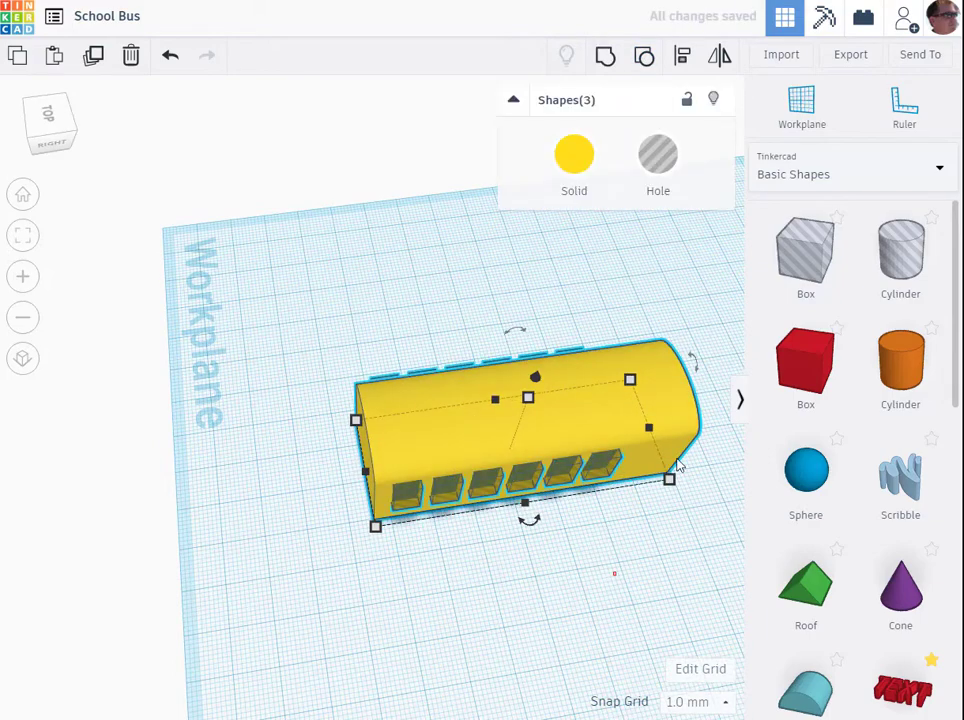
{"action": "left_click", "coordinate": [613, 574]}
{"action": "left_click", "coordinate": [665, 430]}
{"action": "left_click_drag", "start_coordinate": [648, 430], "coordinate": [600, 444]}
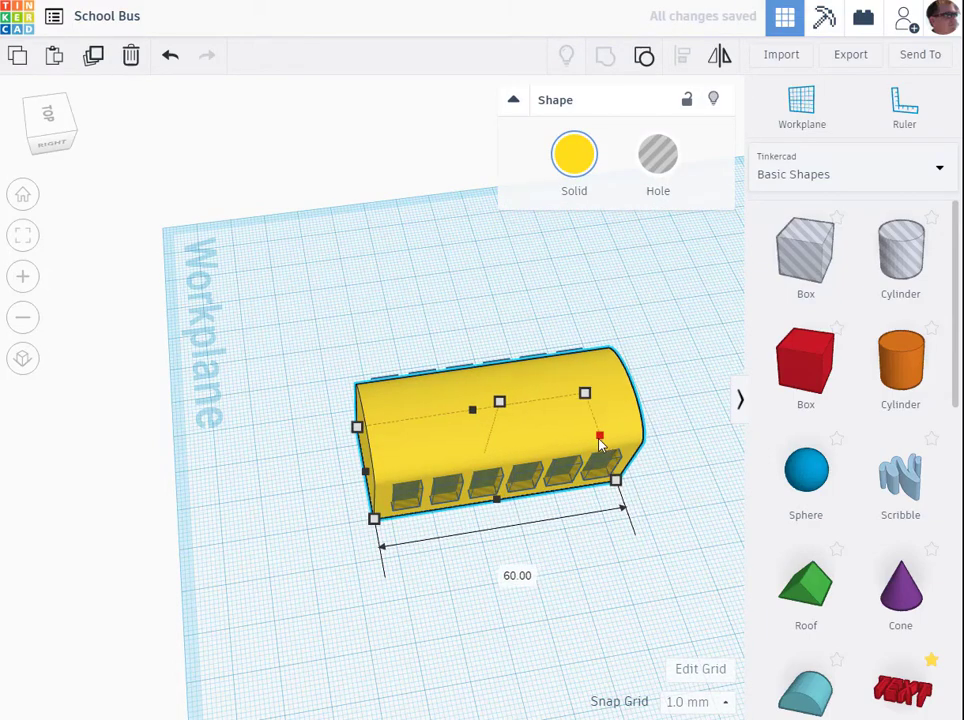
Regroup the shortened body with both window rows to cut the windows into its sides.
{"action": "right_click_drag", "start_coordinate": [372, 628], "coordinate": [417, 525]}
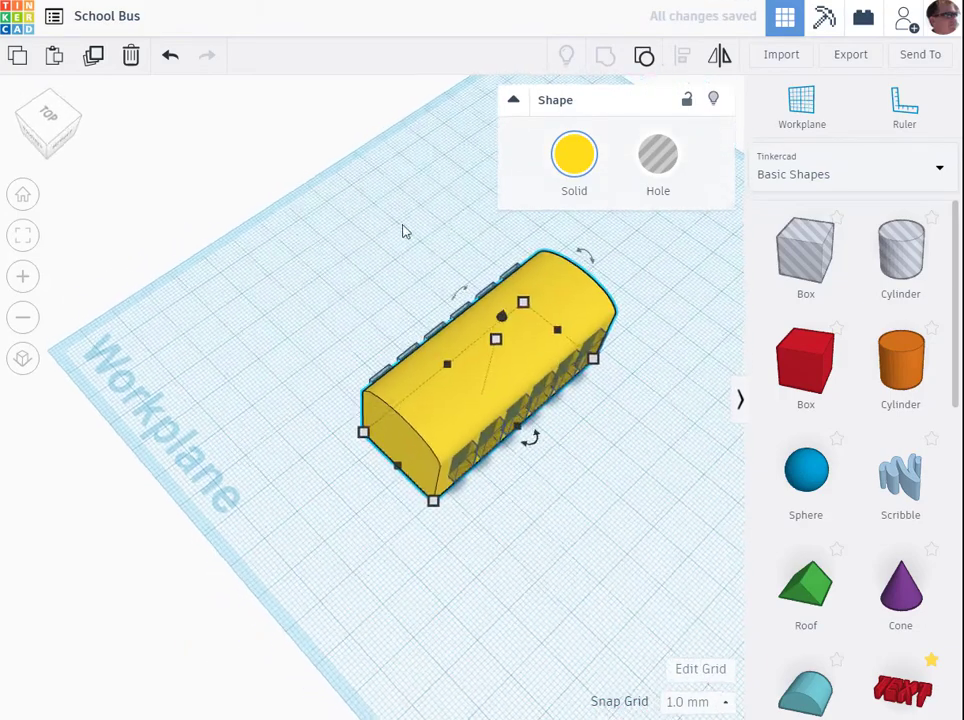
{"action": "key", "text": "ctrl+a"}
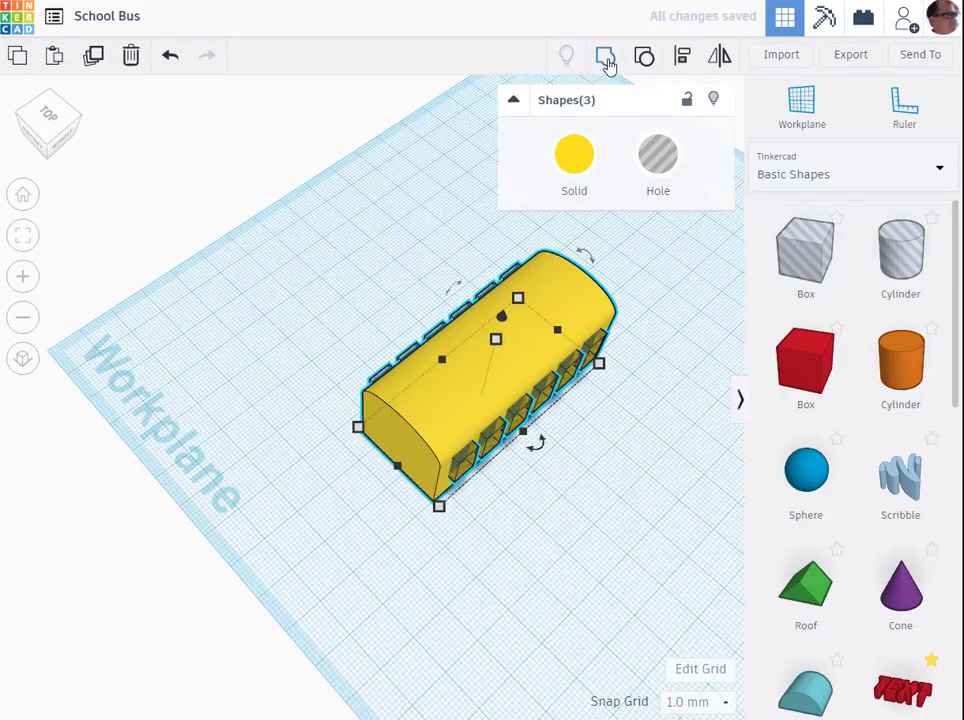
{"action": "left_click", "coordinate": [605, 58]}
Place a box hole on the upper front face of the bus, sized and positioned as a windshield.
{"action": "right_click_drag", "start_coordinate": [592, 508], "coordinate": [720, 400]}
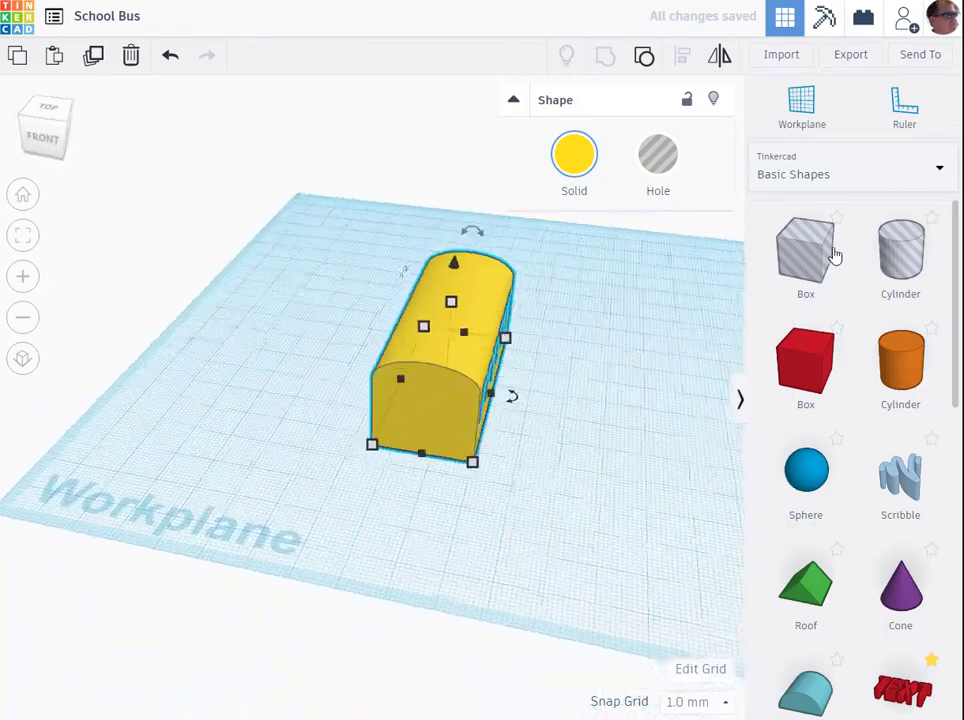
{"action": "left_click_drag", "start_coordinate": [835, 255], "coordinate": [417, 332]}
{"action": "mouse_move", "coordinate": [414, 393]}
{"action": "left_mouse_down"}
{"action": "mouse_move", "coordinate": [435, 394]}
{"action": "mouse_move", "coordinate": [427, 398]}
{"action": "left_mouse_up"}
Center the windshield hole across the bus width and group it with the body to cut it out.
{"action": "left_click", "coordinate": [454, 364], "text": "shift"}
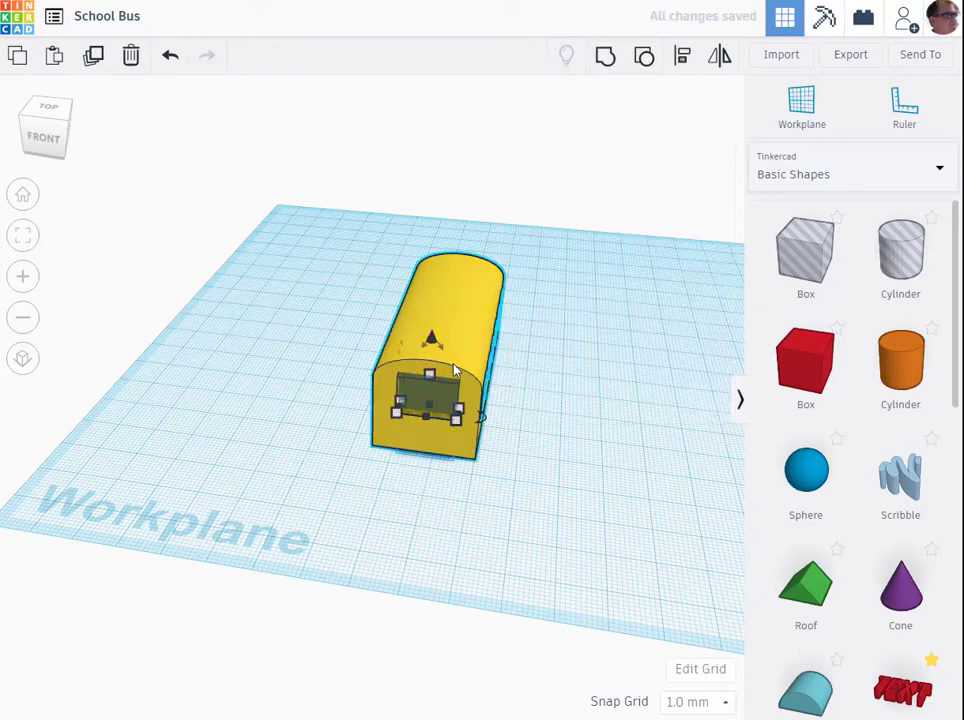
{"action": "key", "text": "l"}
{"action": "left_click", "coordinate": [418, 472]}
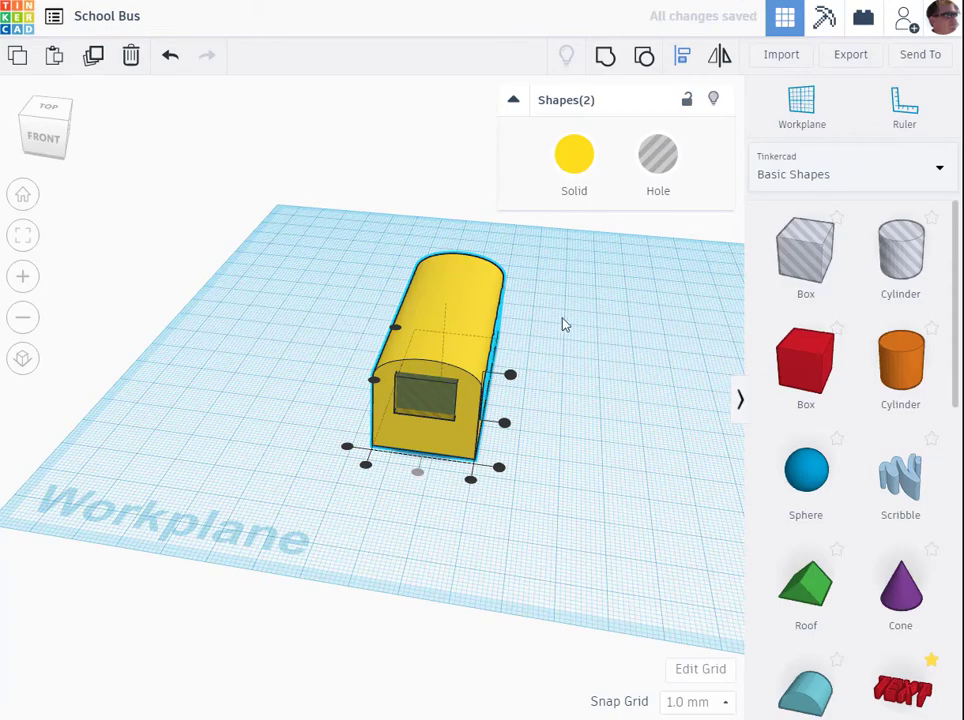
{"action": "left_click", "coordinate": [606, 58]}
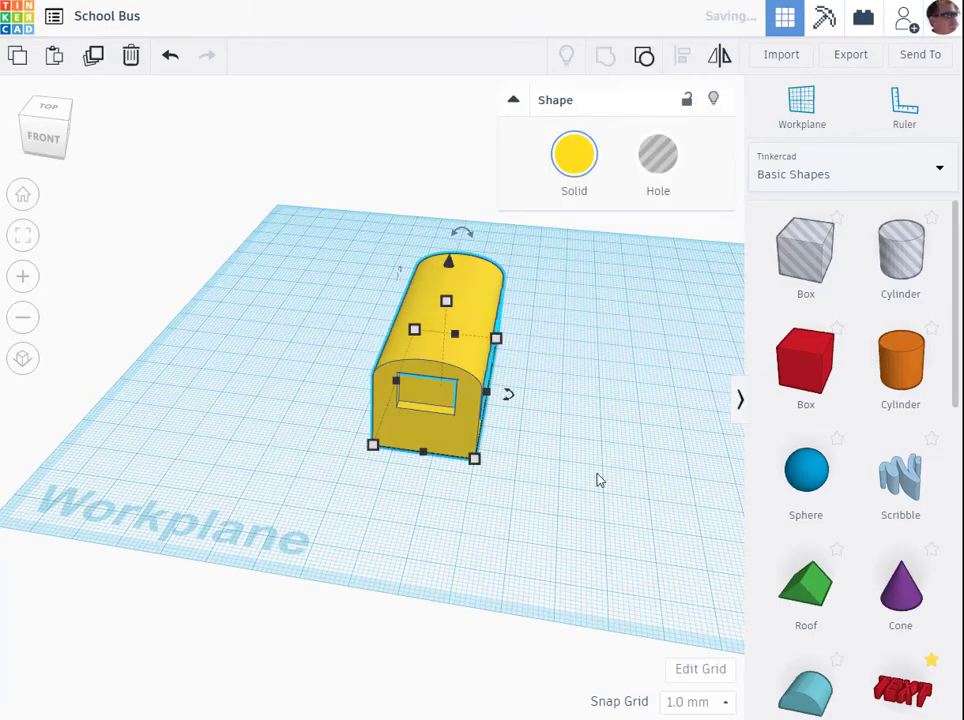
Add a low box hole 15 mm wide below the windshield, partly set into the bus front.
{"action": "right_click_drag", "start_coordinate": [598, 477], "coordinate": [639, 481]}
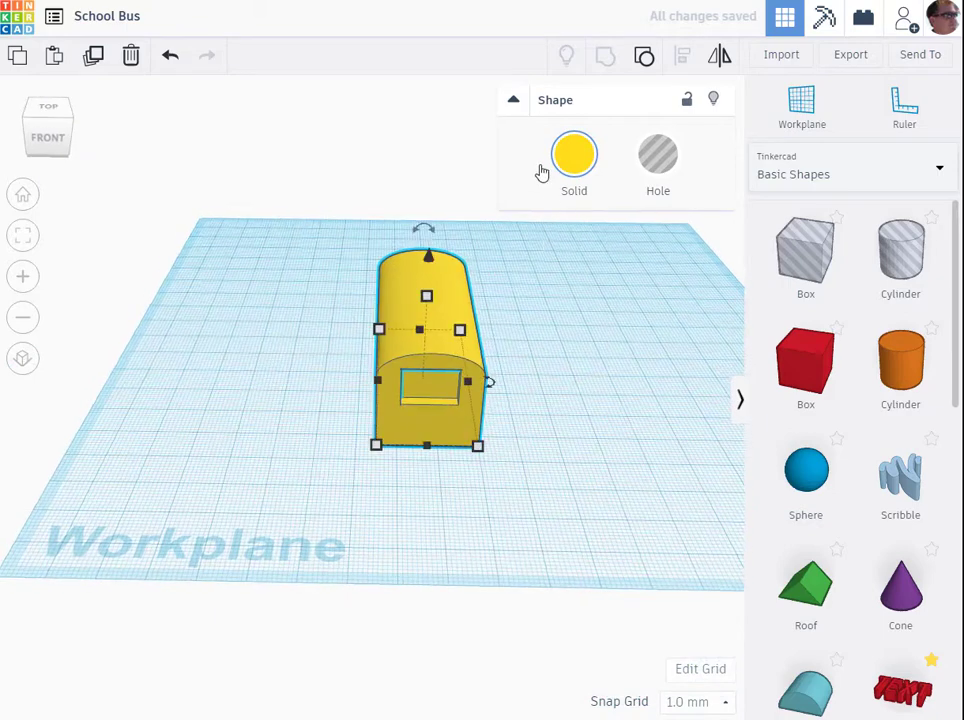
{"action": "left_click_drag", "start_coordinate": [806, 270], "coordinate": [460, 458]}
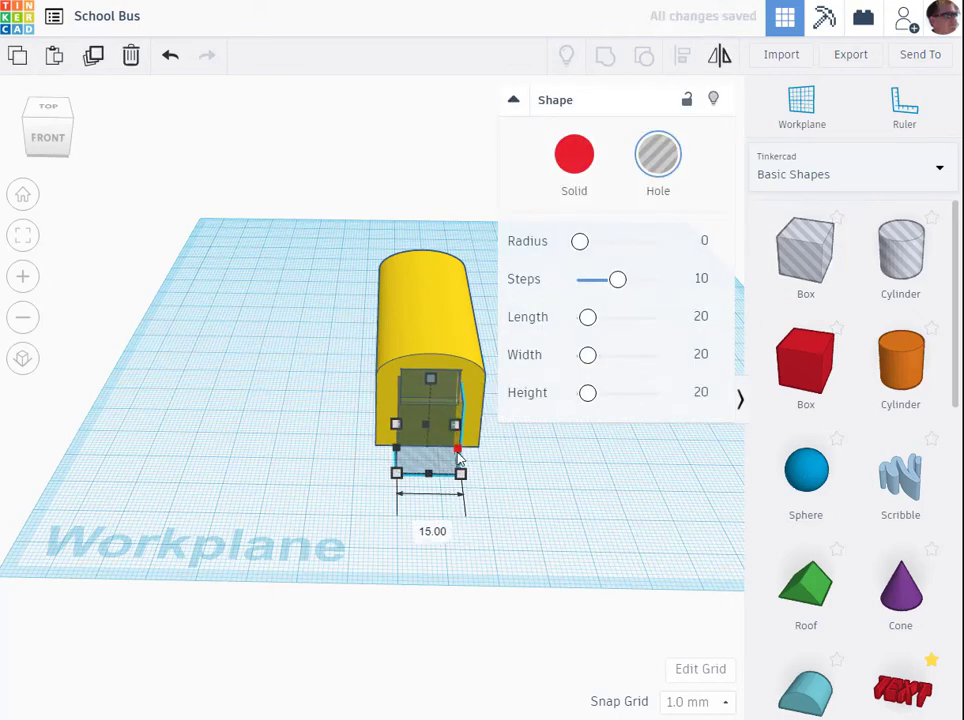
{"action": "mouse_move", "coordinate": [431, 380]}
{"action": "left_mouse_down"}
{"action": "mouse_move", "coordinate": [435, 430]}
{"action": "mouse_move", "coordinate": [430, 380]}
{"action": "left_mouse_up"}
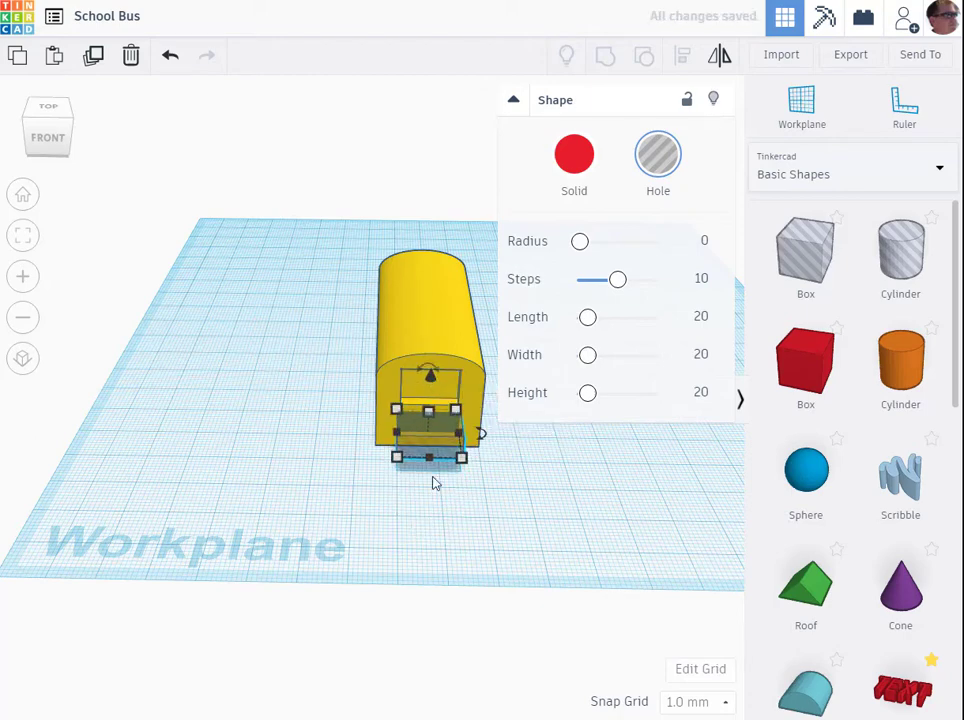
{"action": "key", "text": "Up"}
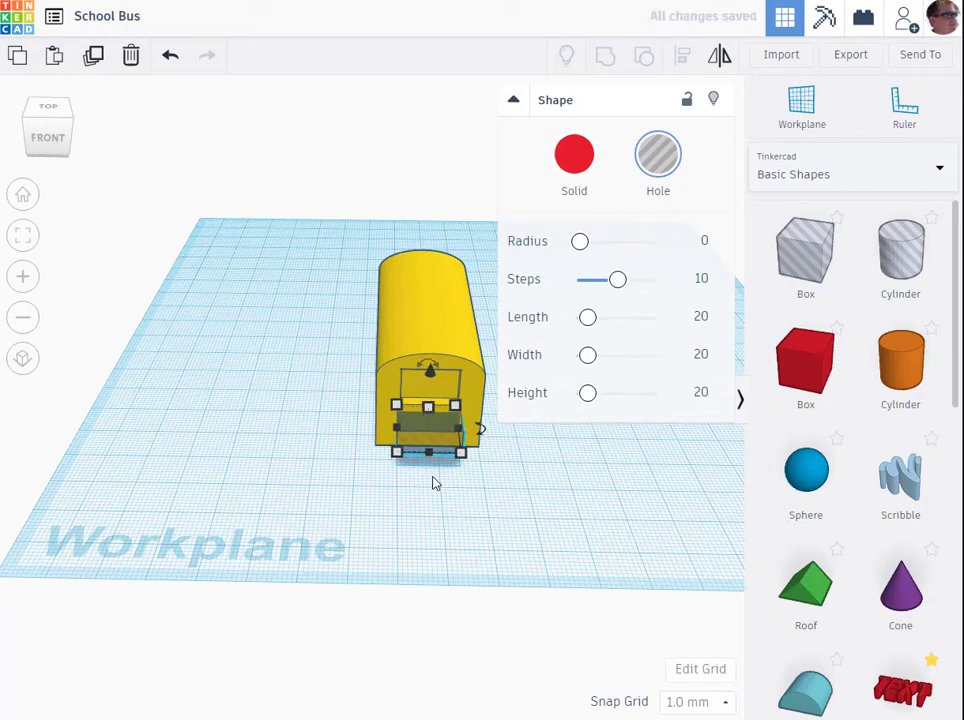
Try grouping the bus body with the lower box hole and undo the grouping.
{"action": "left_click", "coordinate": [428, 298], "text": "shift"}
{"action": "left_click", "coordinate": [605, 58]}
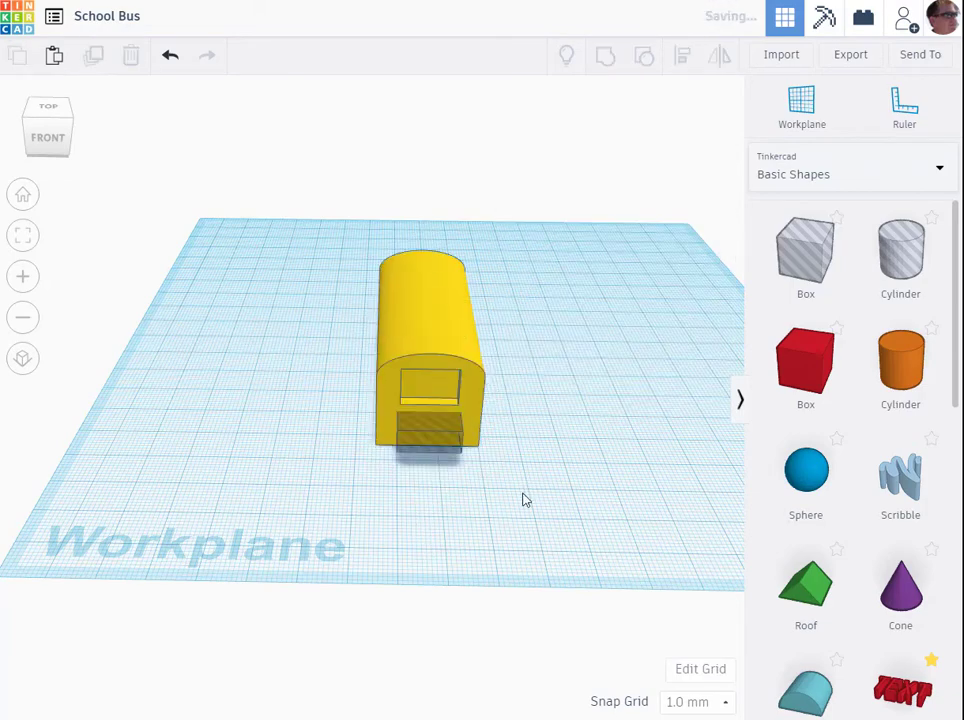
{"action": "right_click_drag", "start_coordinate": [564, 458], "coordinate": [416, 474]}
{"action": "key", "text": "ctrl+z"}
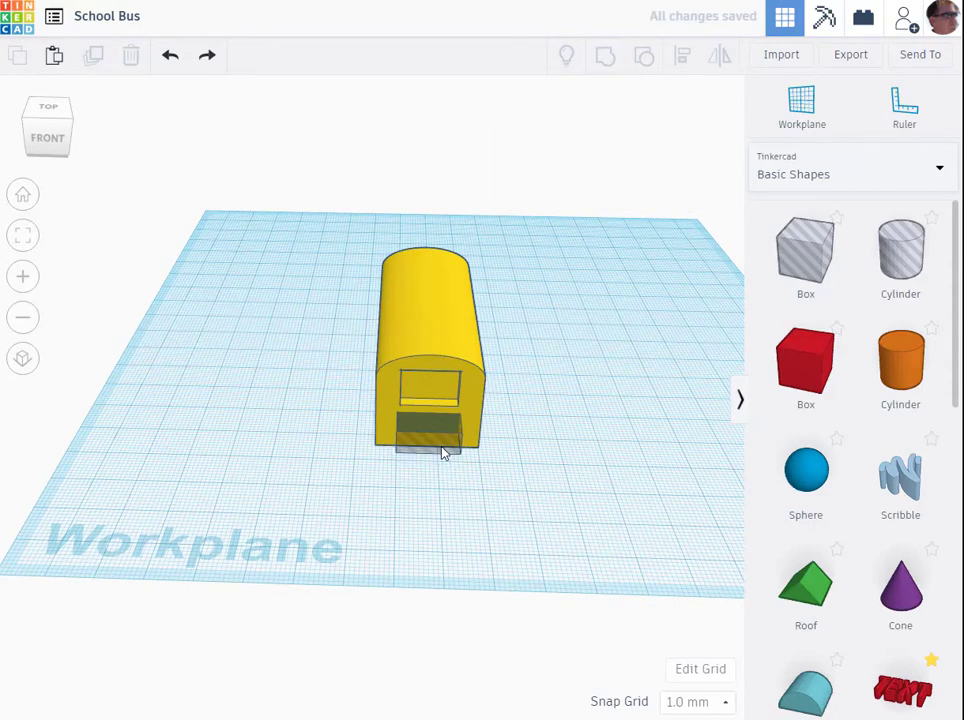
Shift the lower box hole slightly outward and try grouping it with the bus body again.
{"action": "left_click", "coordinate": [444, 452]}
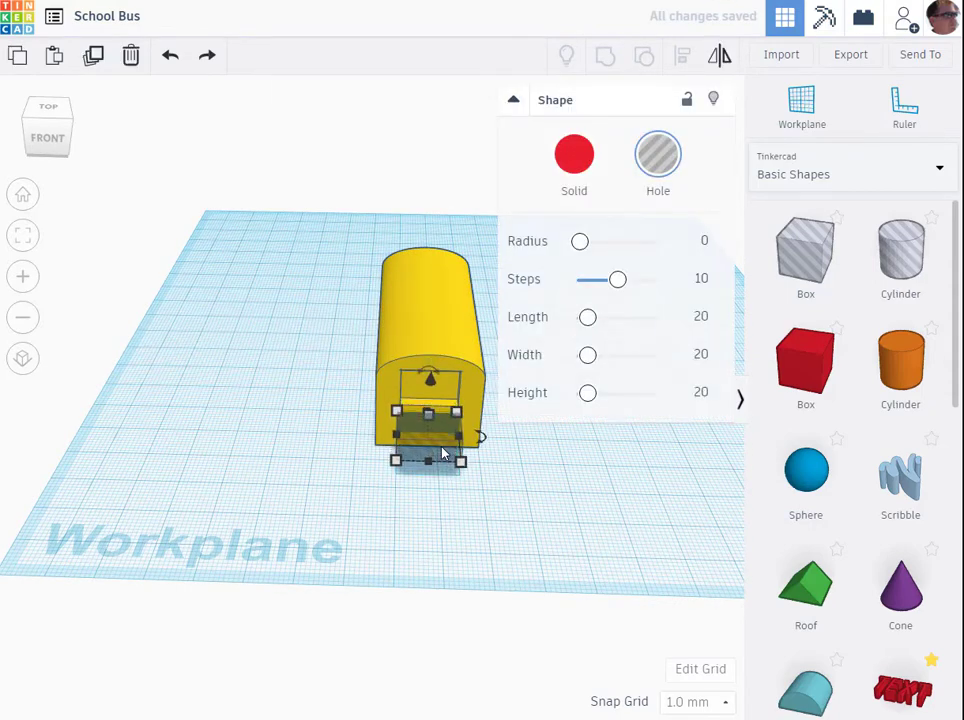
{"action": "left_click", "coordinate": [447, 390], "text": "shift"}
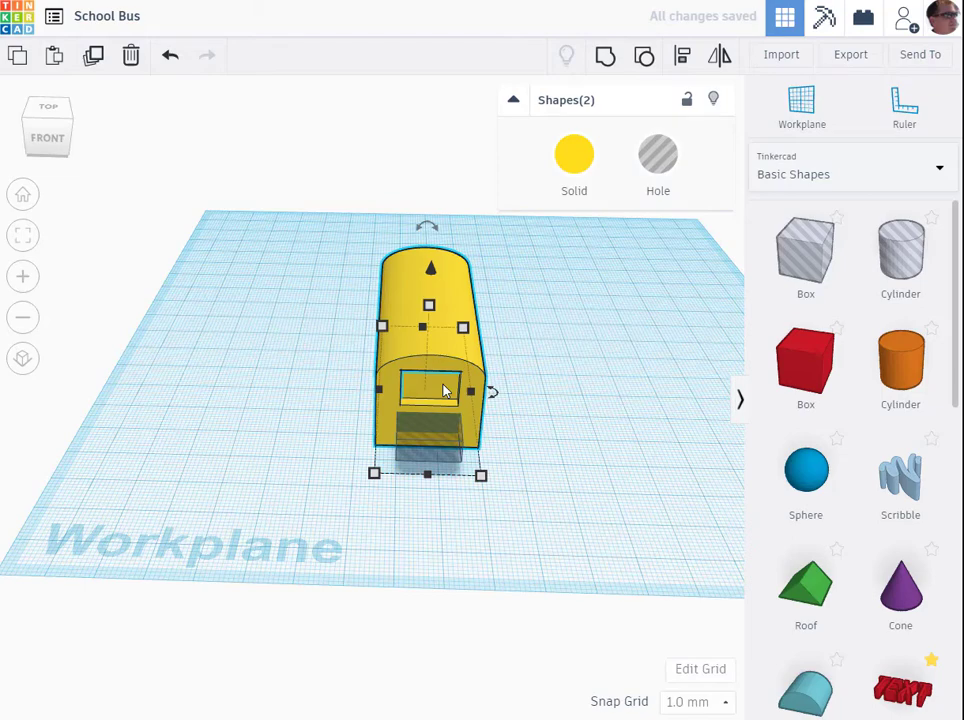
{"action": "key", "text": "ctrl+g"}
{"action": "right_click_drag", "start_coordinate": [614, 412], "coordinate": [540, 352]}
Undo the grouping and nudge the lower box hole a little farther out of the bus front.
{"action": "key", "text": "ctrl+z"}
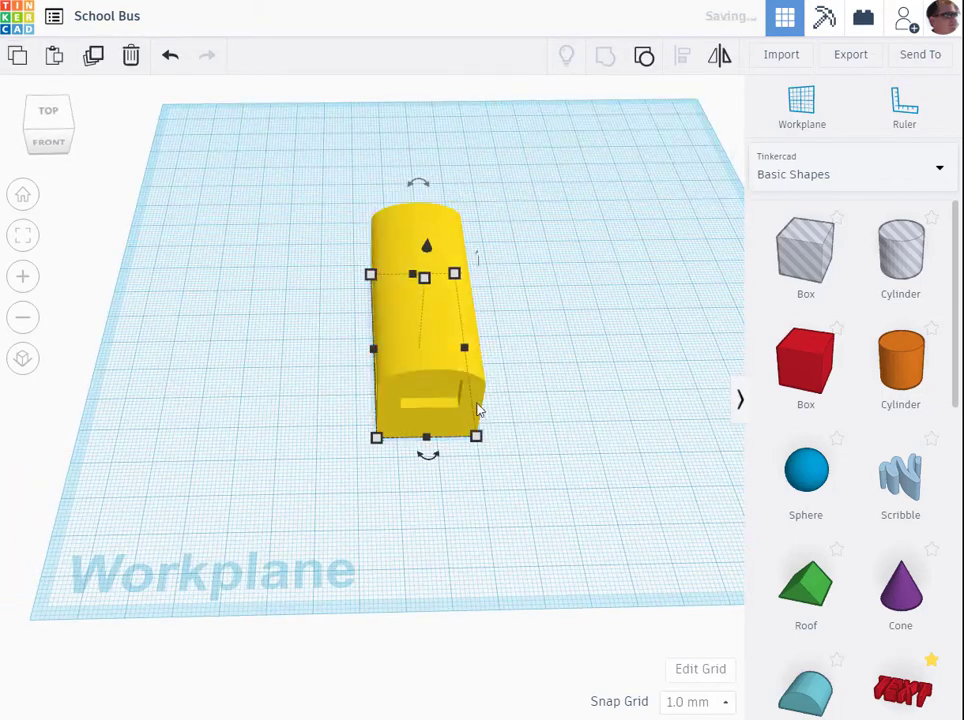
{"action": "left_click", "coordinate": [567, 534]}
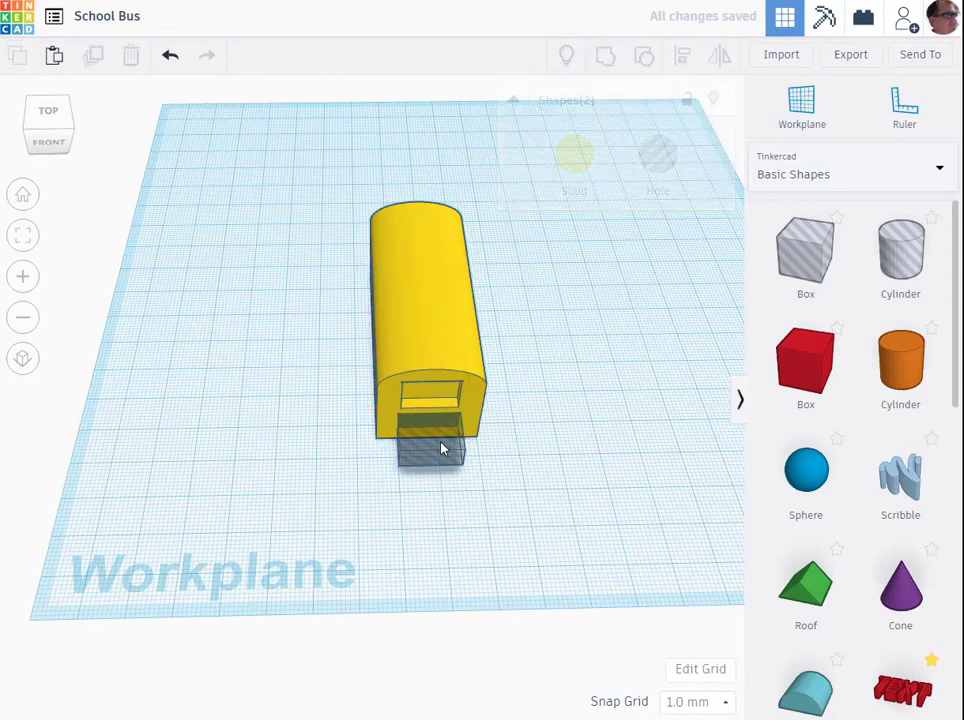
{"action": "left_click", "coordinate": [441, 446]}
{"action": "key", "text": "Down"}
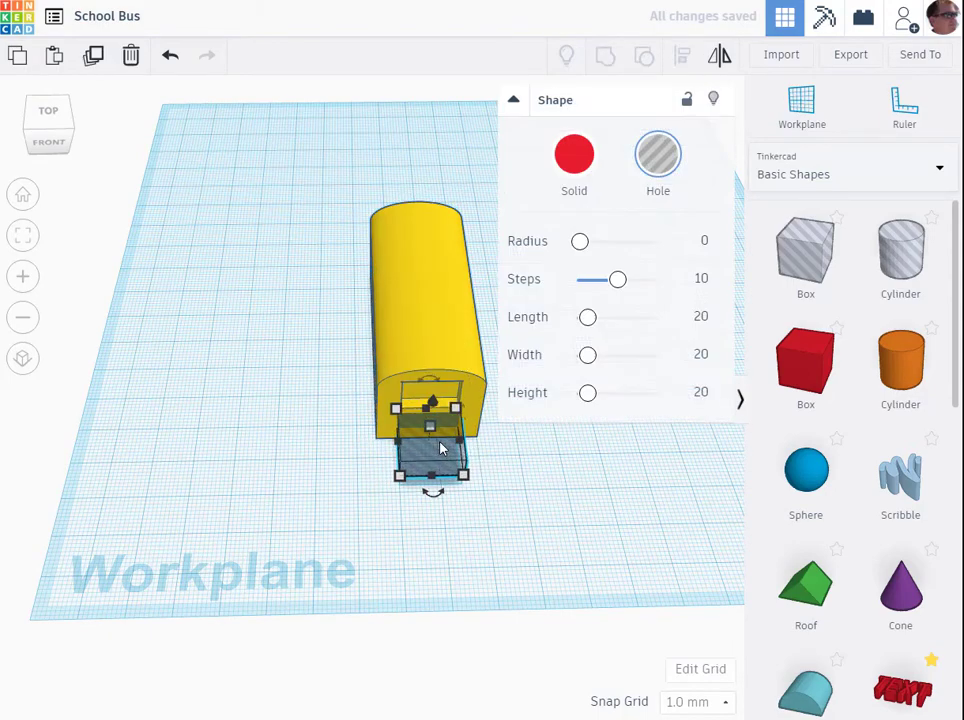
Try regrouping the body with the nudged lower box hole to cut a shallower front recess.
{"action": "left_click", "coordinate": [437, 342], "text": "shift"}
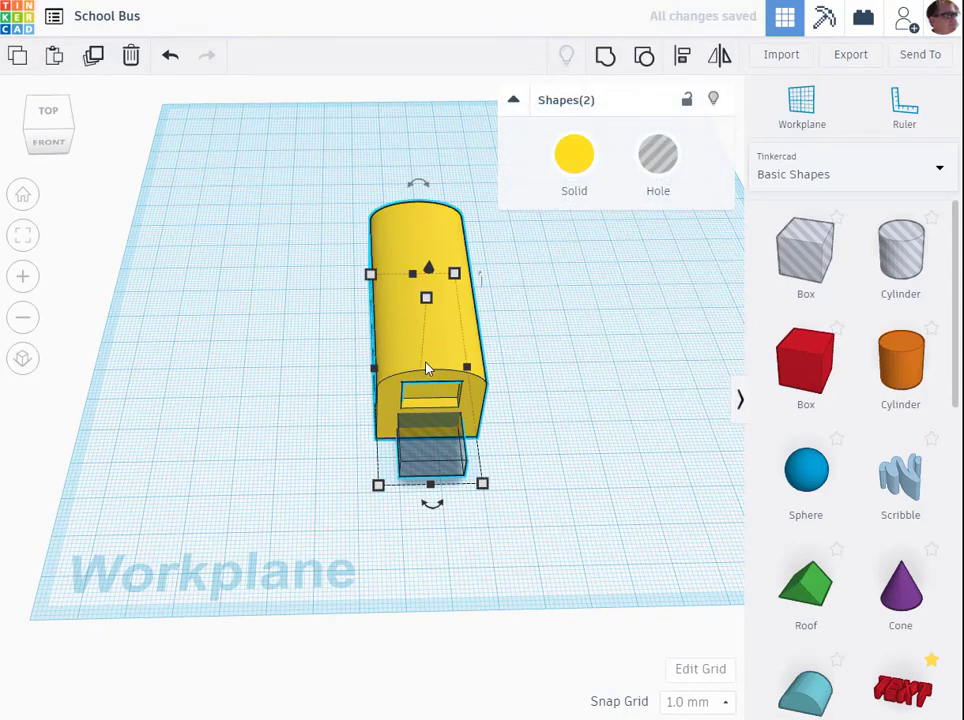
{"action": "key", "text": "ctrl+g"}
{"action": "right_click_drag", "start_coordinate": [531, 488], "coordinate": [540, 562]}
{"action": "left_click", "coordinate": [450, 447]}
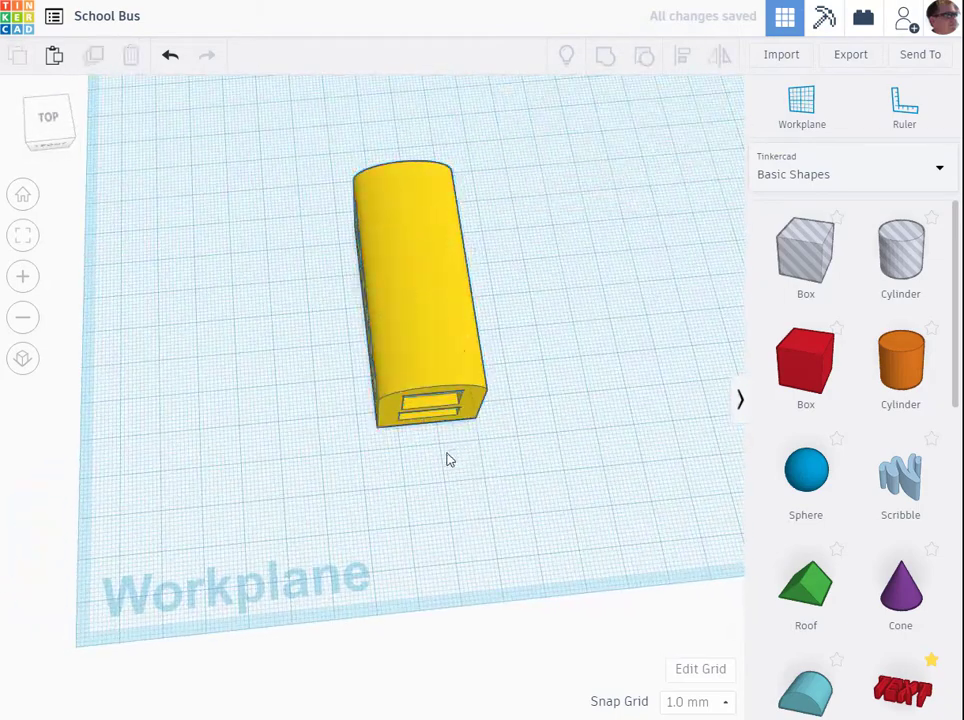
Ungroup the bus and move the lower box hole farther forward out of the body.
{"action": "left_click", "coordinate": [440, 366]}
{"action": "key", "text": "ctrl+shift+g"}
{"action": "left_click", "coordinate": [487, 487]}
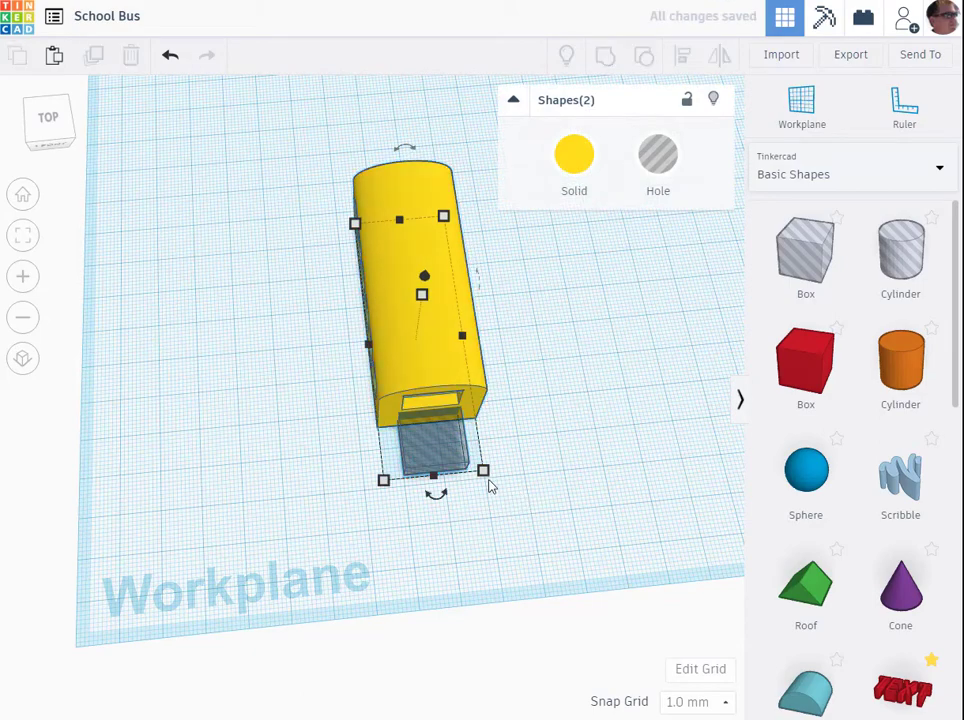
{"action": "left_click", "coordinate": [425, 447]}
{"action": "key", "text": "Down"}
{"action": "key", "text": "Down"}
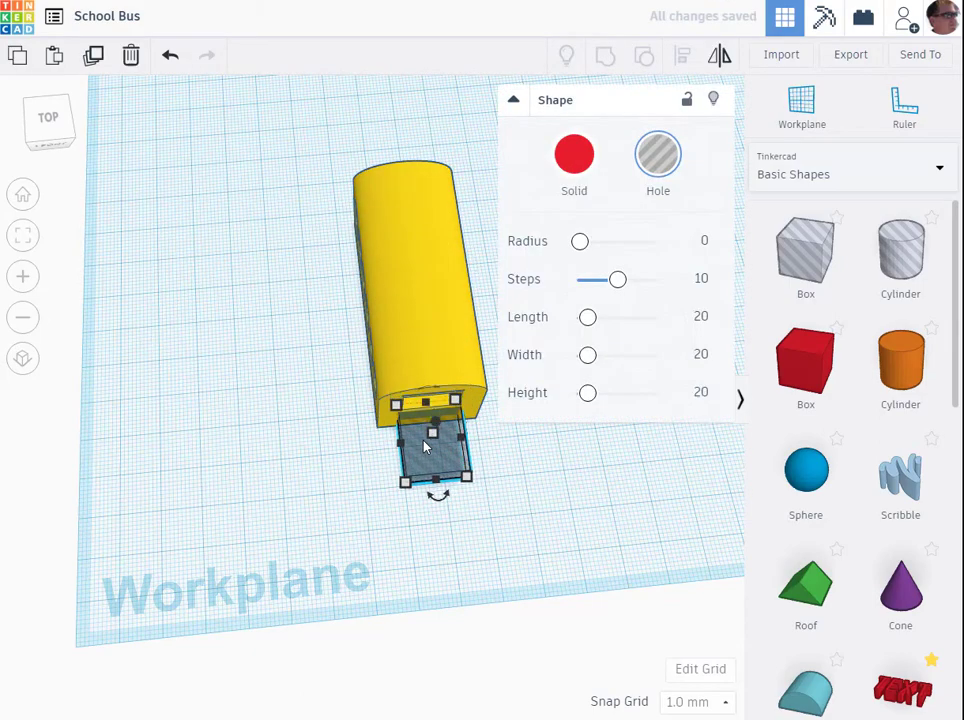
Group the body with the lower box hole again to check the recess below the windshield.
{"action": "left_click_drag", "start_coordinate": [435, 567], "coordinate": [429, 364]}
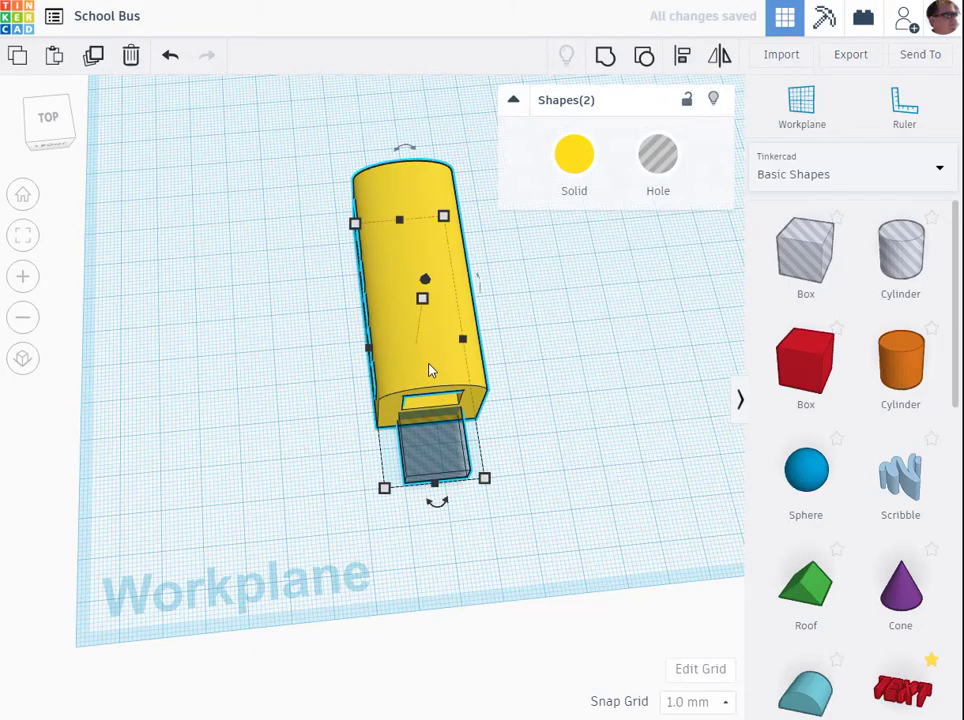
{"action": "key", "text": "ctrl+g"}
{"action": "right_click_drag", "start_coordinate": [617, 465], "coordinate": [591, 404]}
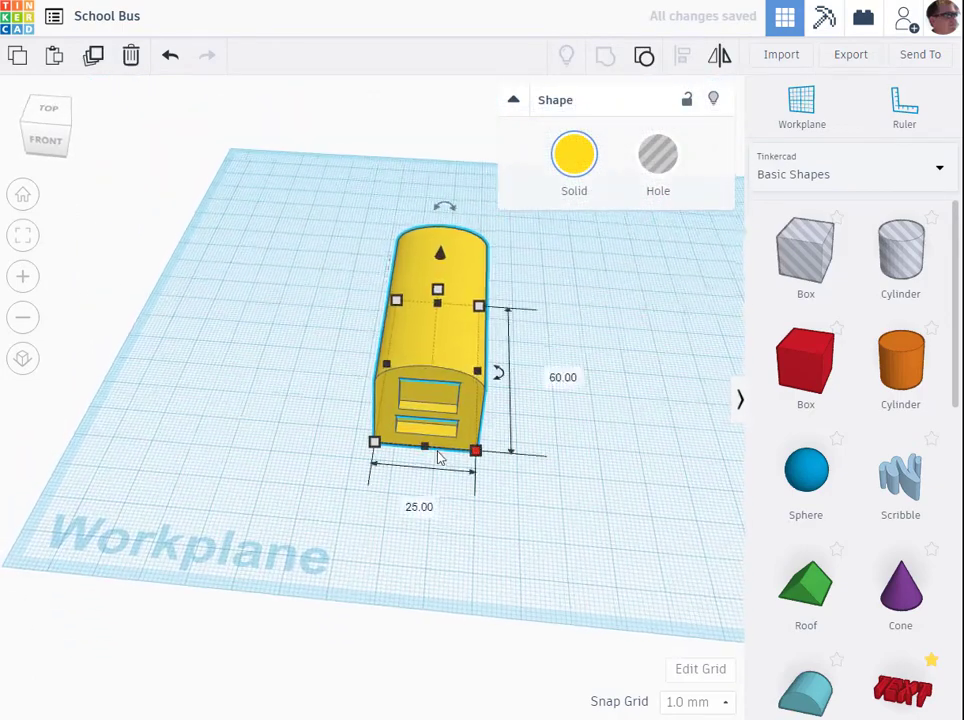
Ungroup the bus and narrow the lower box hole to 14 mm.
{"action": "key", "text": "ctrl+shift+g"}
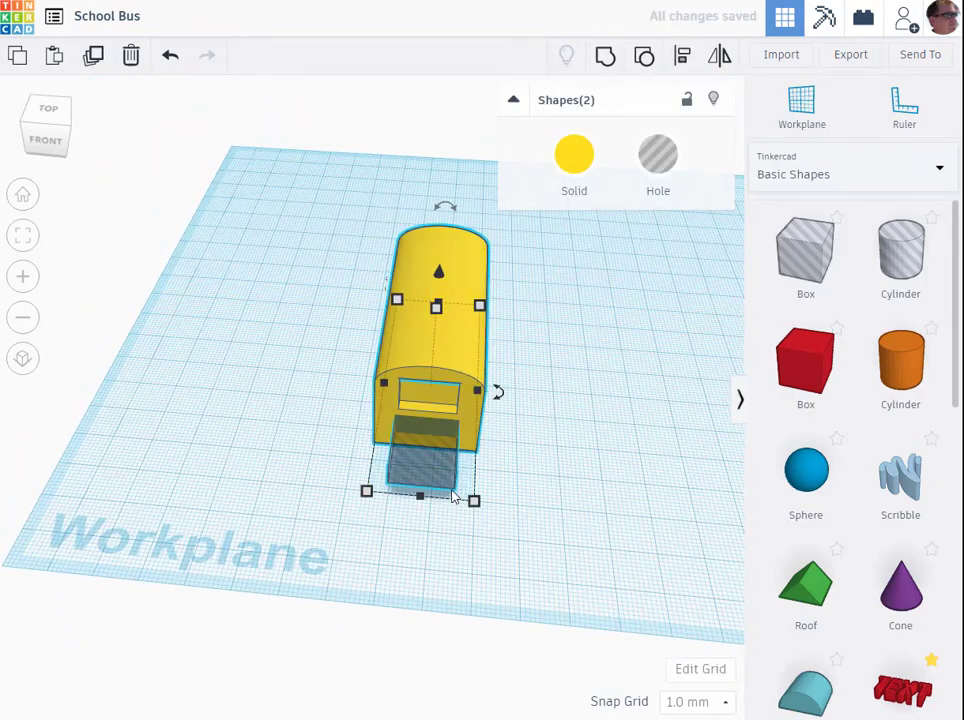
{"action": "scroll", "coordinate": [497, 507], "scroll_direction": "up", "scroll_amount": 3}
{"action": "left_click", "coordinate": [505, 513]}
{"action": "scroll", "coordinate": [505, 511], "scroll_direction": "up", "scroll_amount": 4}
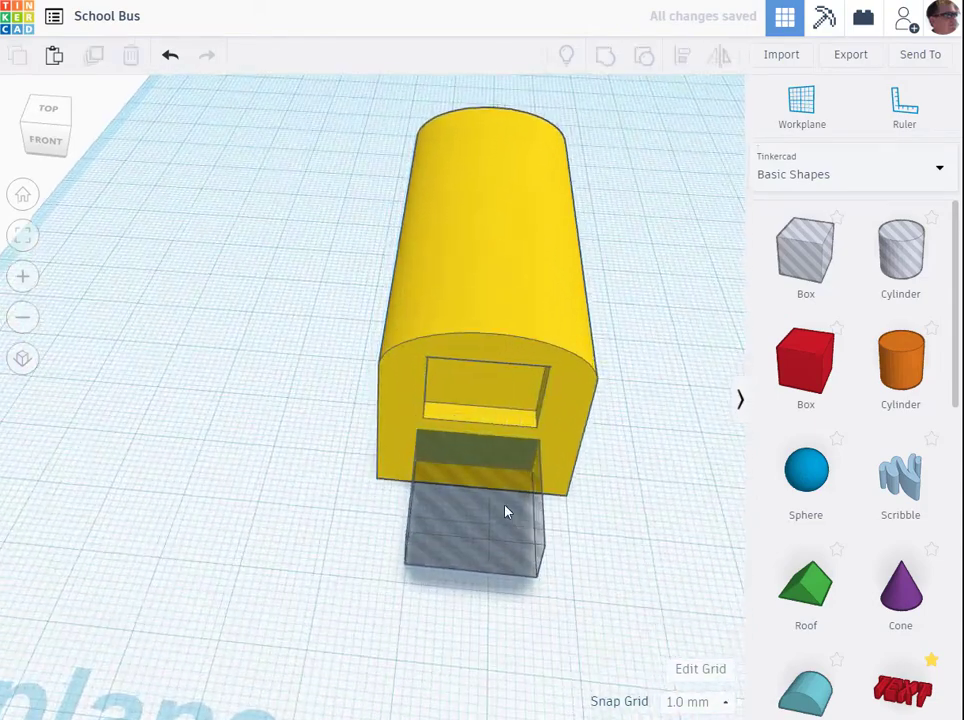
{"action": "left_click", "coordinate": [530, 520]}
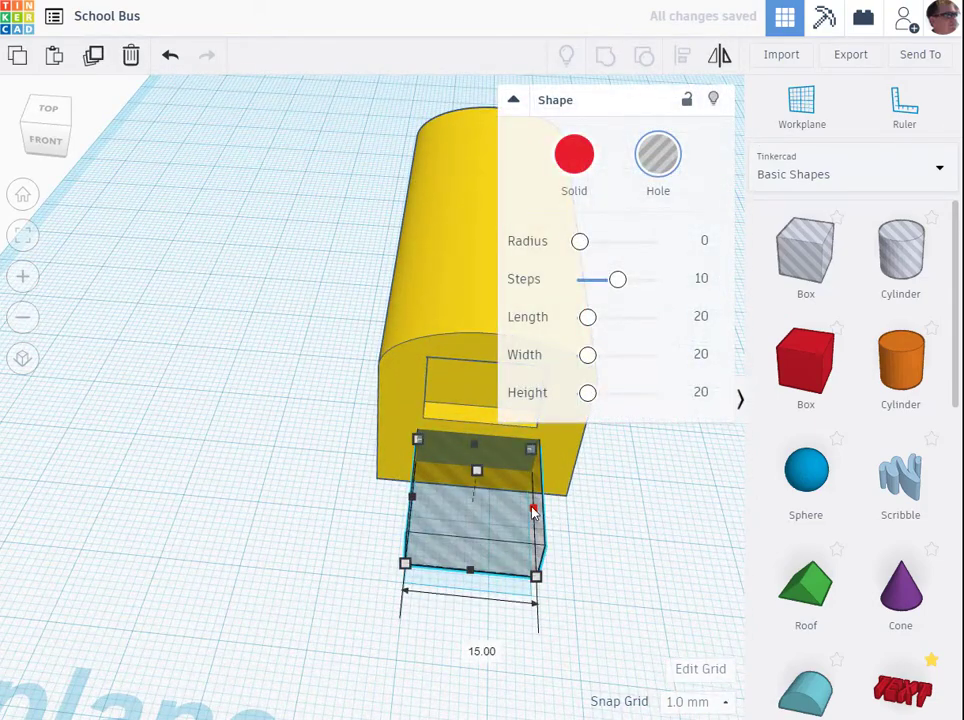
{"action": "left_click_drag", "start_coordinate": [534, 513], "coordinate": [531, 513]}
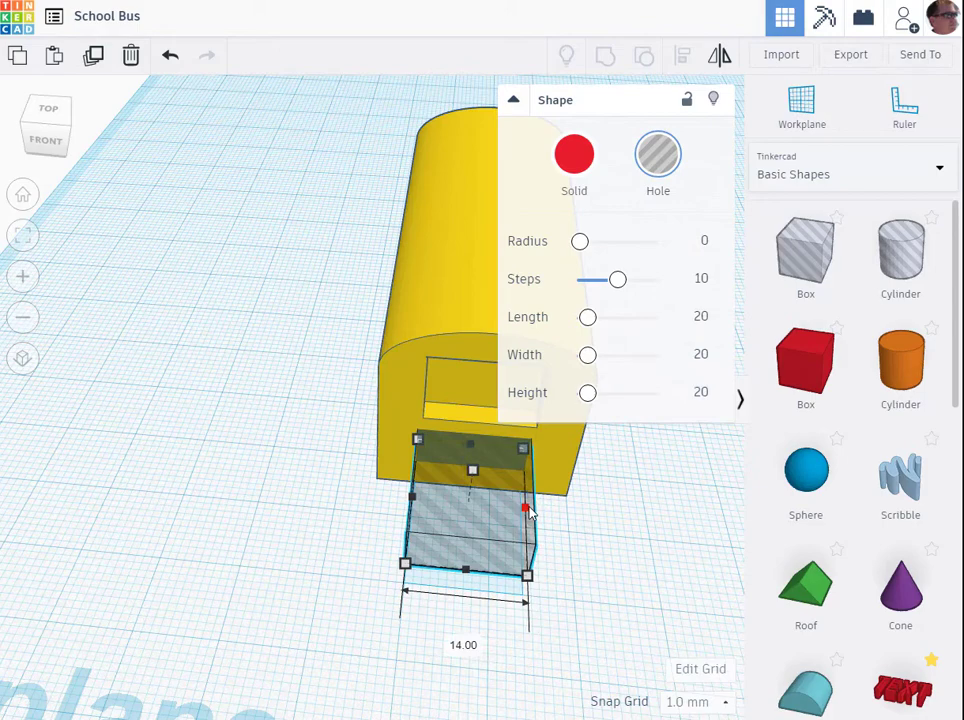
Center the lower box hole across the bus width and raise it slightly above the workplane.
{"action": "left_click", "coordinate": [474, 372], "text": "shift"}
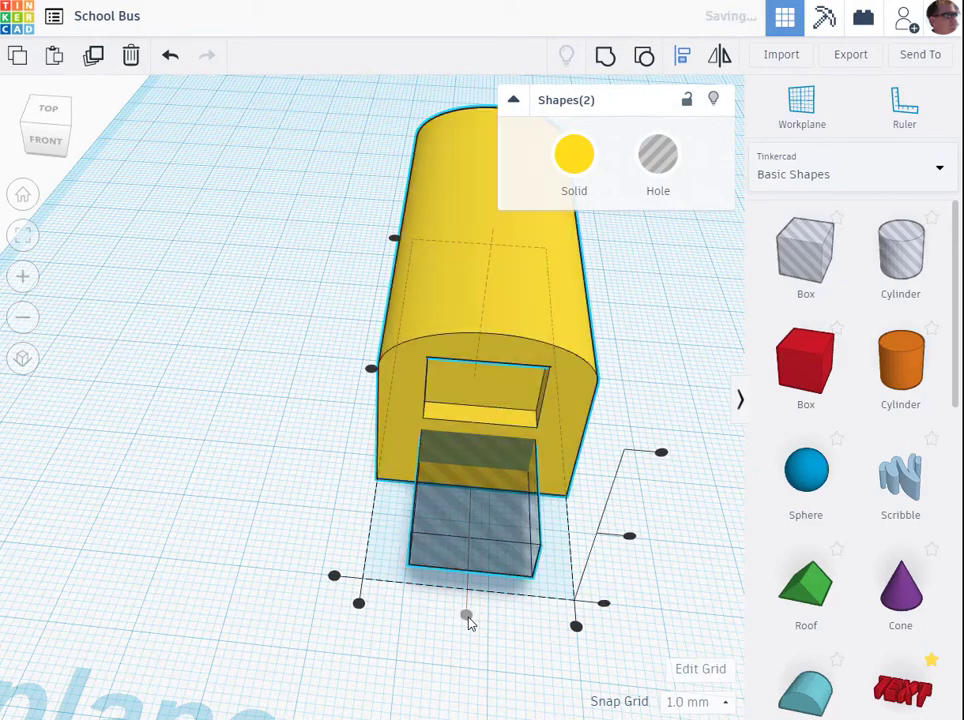
{"action": "left_click", "coordinate": [614, 522]}
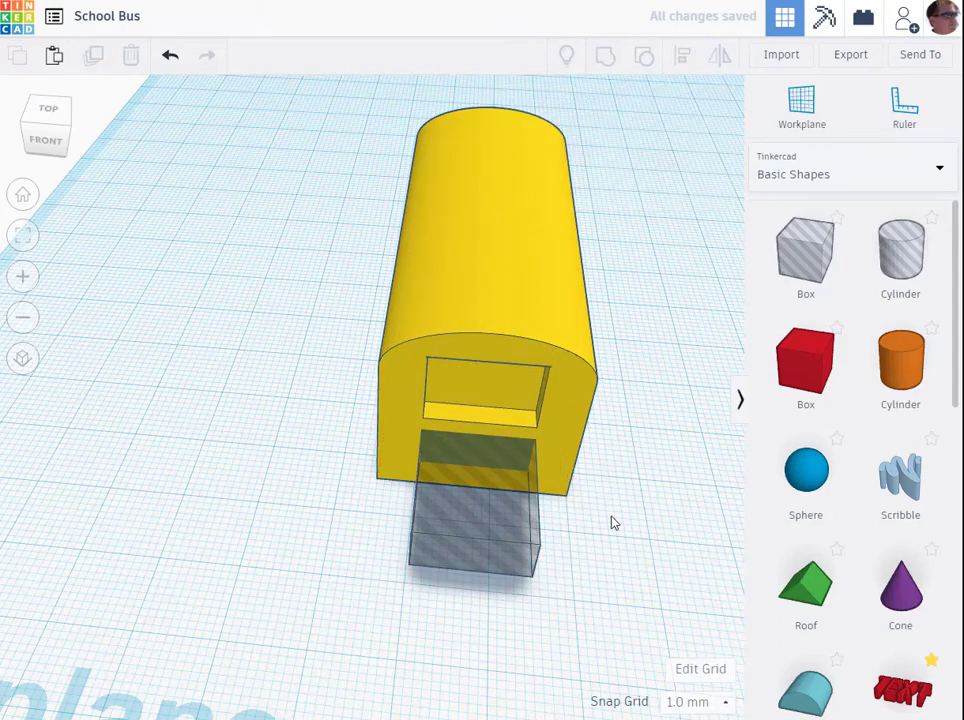
{"action": "left_click", "coordinate": [491, 501]}
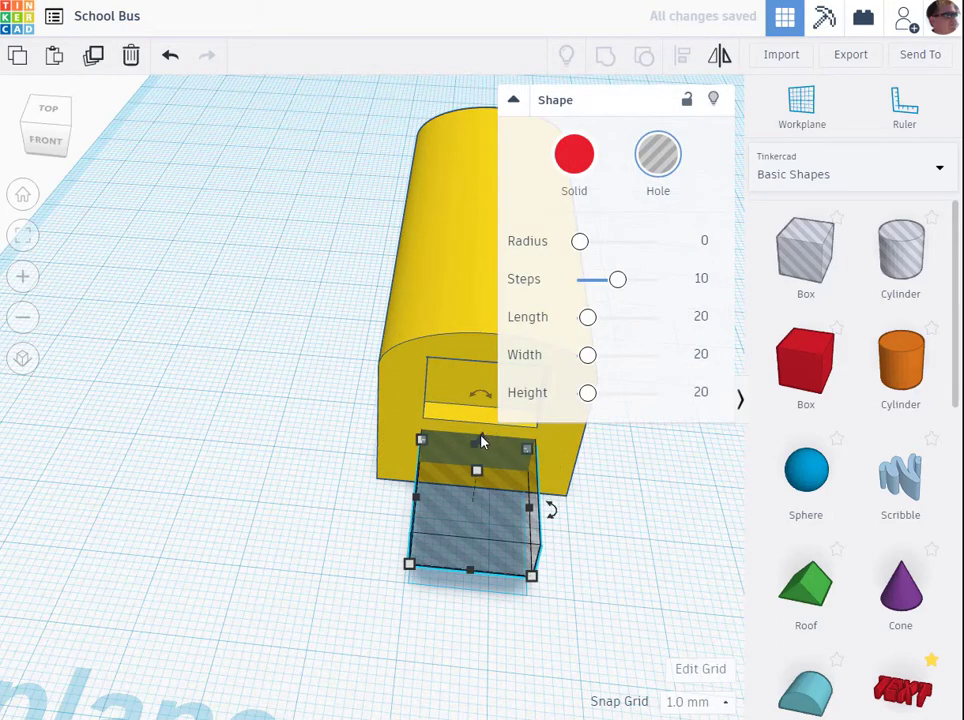
{"action": "mouse_move", "coordinate": [482, 441]}
{"action": "left_mouse_down"}
{"action": "mouse_move", "coordinate": [479, 479]}
{"action": "mouse_move", "coordinate": [480, 443]}
{"action": "left_mouse_up"}
Group the bus body with the lower box hole to cut the recess below the windshield.
{"action": "left_click", "coordinate": [458, 585]}
{"action": "key", "text": "ctrl+a"}
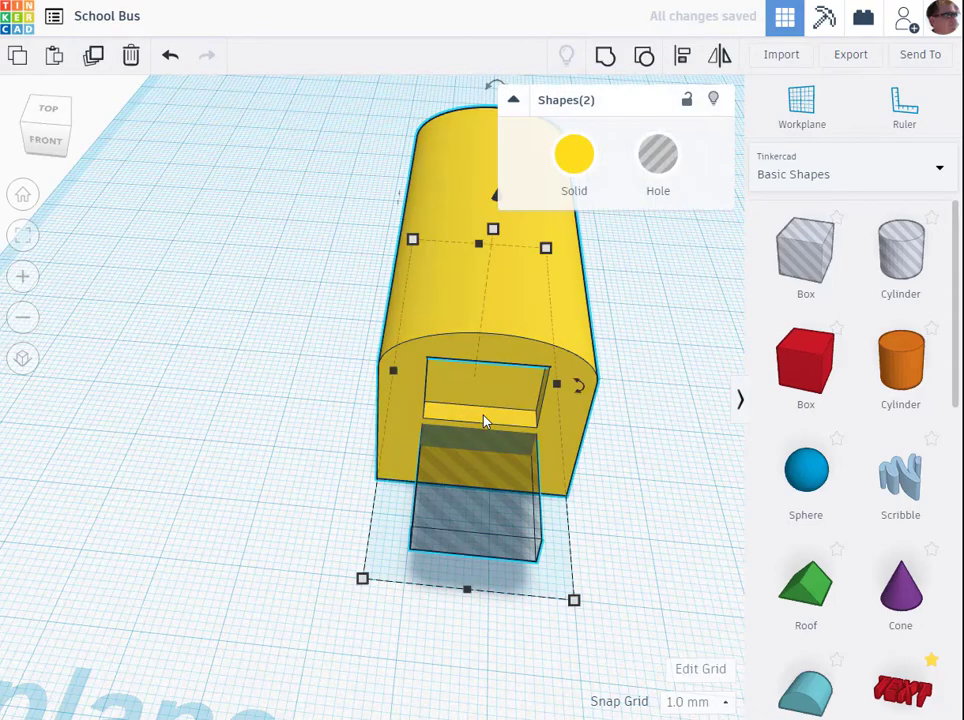
{"action": "key", "text": "ctrl+g"}
Place a solid red box against the plain end of the bus, opposite the windshield recess.
{"action": "right_click_drag", "start_coordinate": [617, 507], "coordinate": [674, 406]}
{"action": "left_click_drag", "start_coordinate": [809, 366], "coordinate": [435, 458]}
{"action": "right_click_drag", "start_coordinate": [435, 458], "coordinate": [340, 445]}
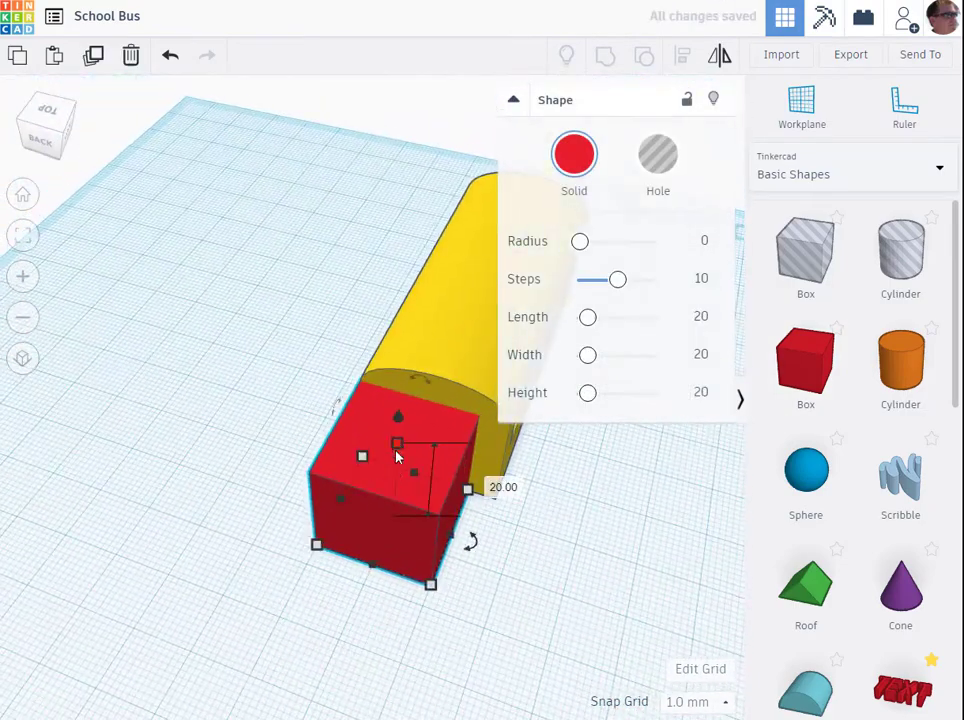
Widen the red box to 25 mm and reduce its height to form a low hood against the bus.
{"action": "left_click_drag", "start_coordinate": [397, 451], "coordinate": [397, 480]}
{"action": "left_click_drag", "start_coordinate": [466, 538], "coordinate": [482, 544]}
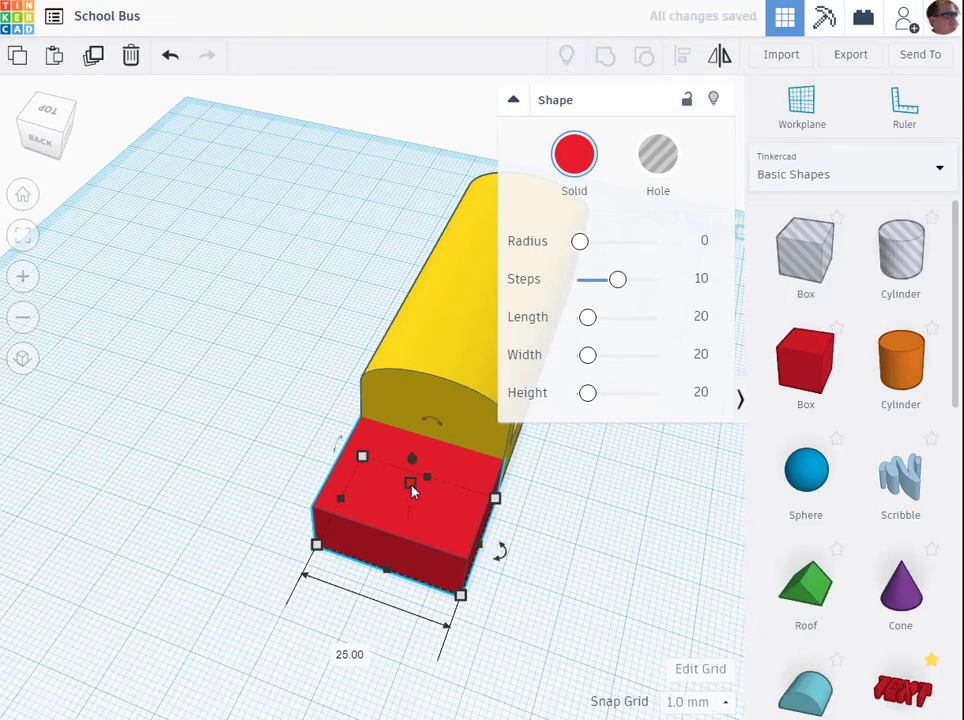
{"action": "left_click_drag", "start_coordinate": [413, 490], "coordinate": [409, 499]}
{"action": "right_click_drag", "start_coordinate": [553, 555], "coordinate": [575, 430]}
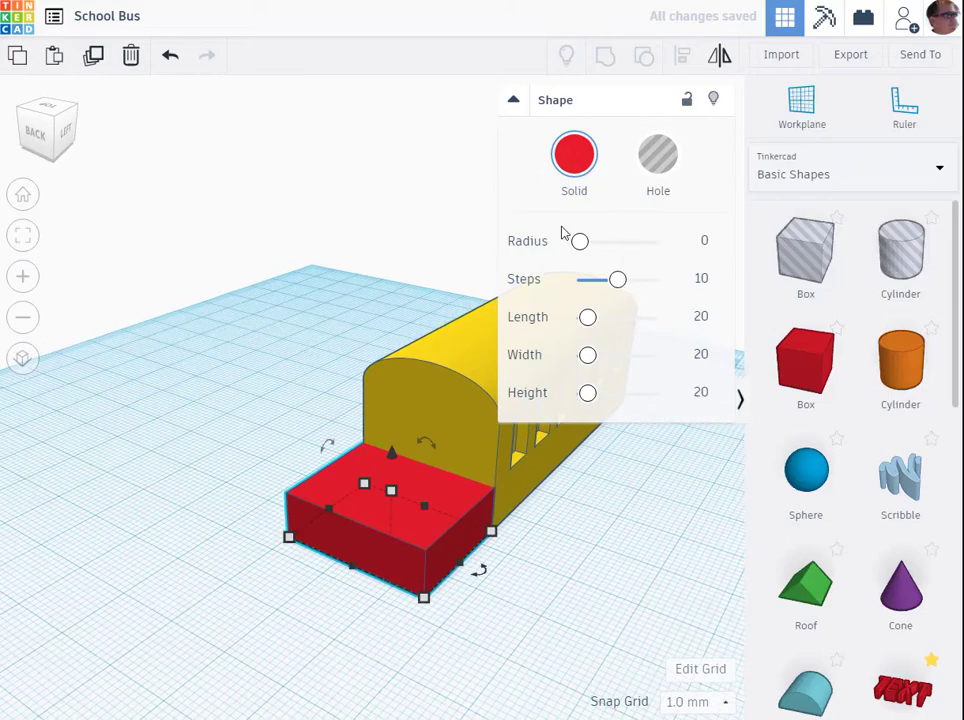
{"action": "mouse_move", "coordinate": [582, 245]}
{"action": "left_mouse_down"}
{"action": "mouse_move", "coordinate": [593, 248]}
{"action": "mouse_move", "coordinate": [566, 256]}
{"action": "left_mouse_up"}
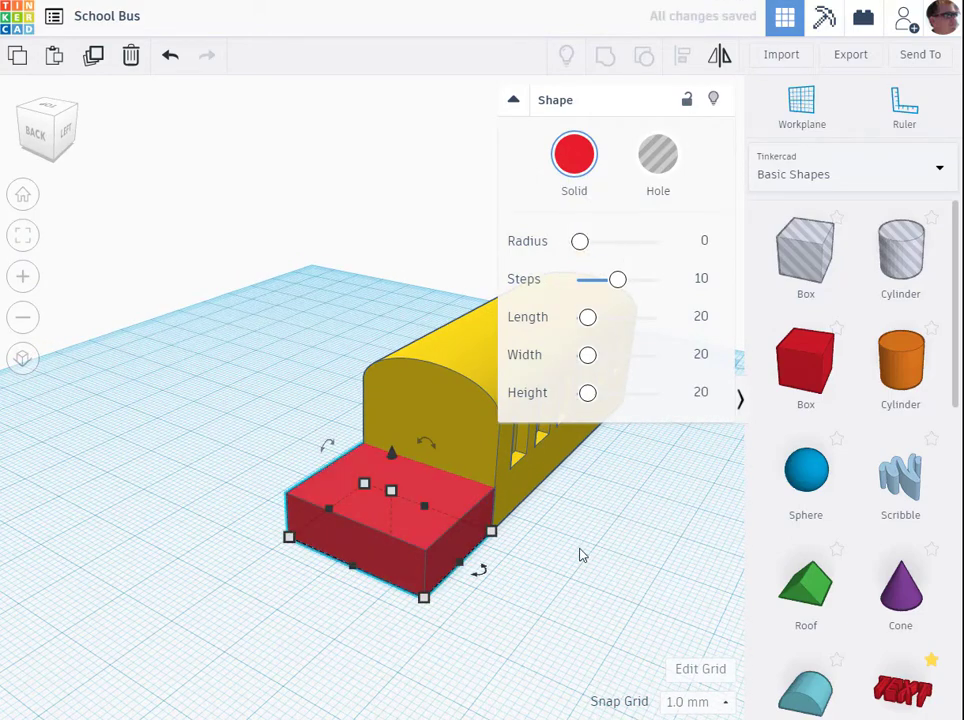
Add a round roof rotated 90° beside the red box, drop it to a workplane on the box's upper face, and restore the original workplane.
{"action": "left_click_drag", "start_coordinate": [805, 688], "coordinate": [262, 614]}
{"action": "left_click_drag", "start_coordinate": [333, 648], "coordinate": [281, 596]}
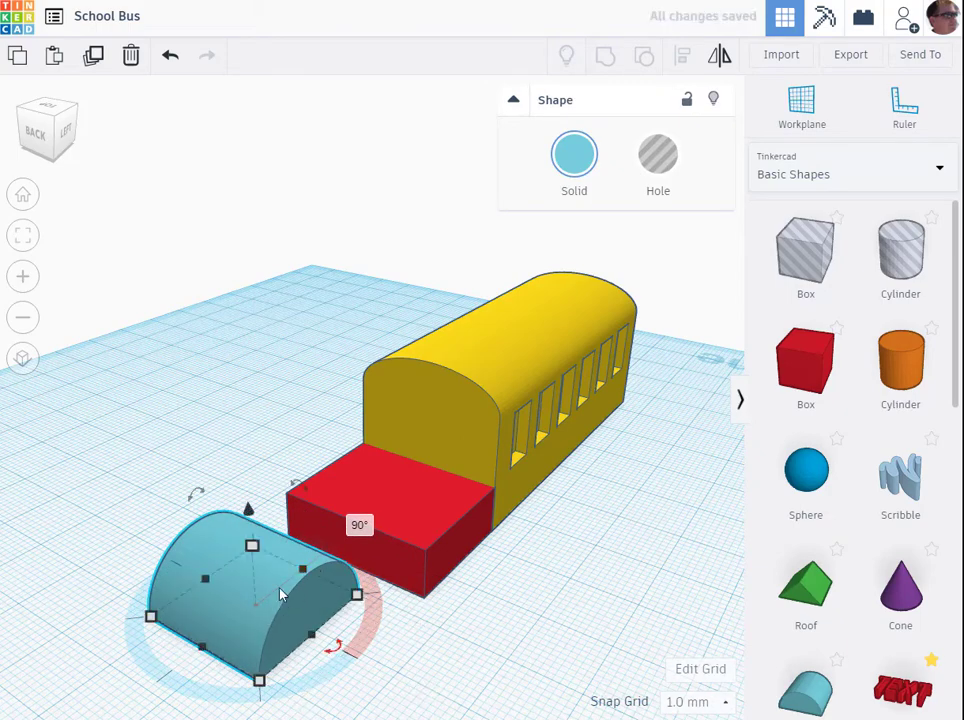
{"action": "left_click", "coordinate": [806, 116]}
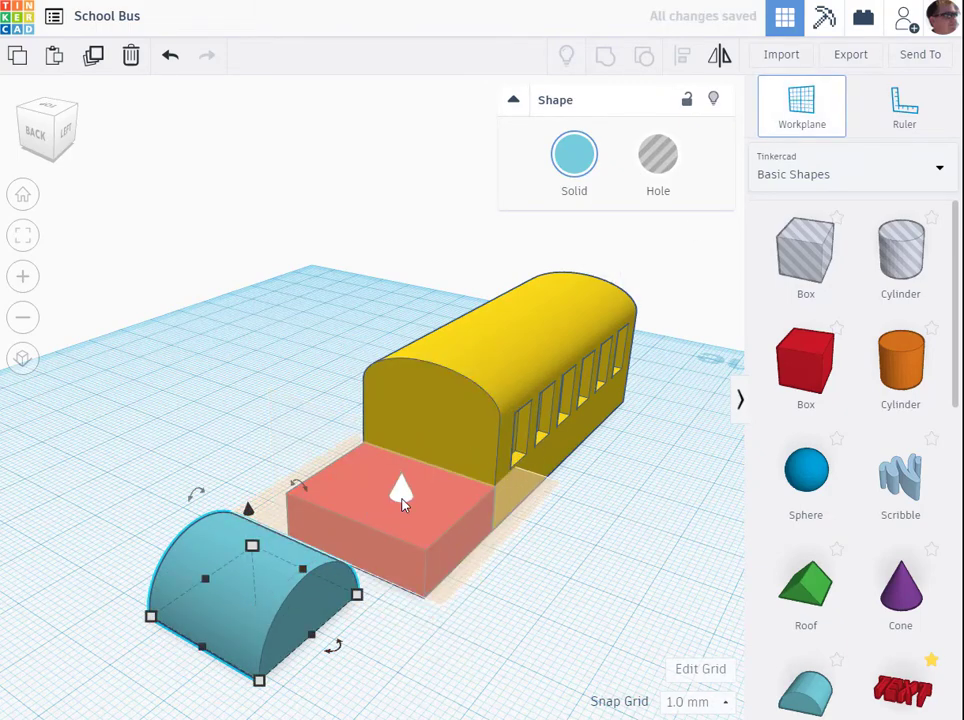
{"action": "left_click", "coordinate": [265, 571]}
{"action": "key", "text": "d"}
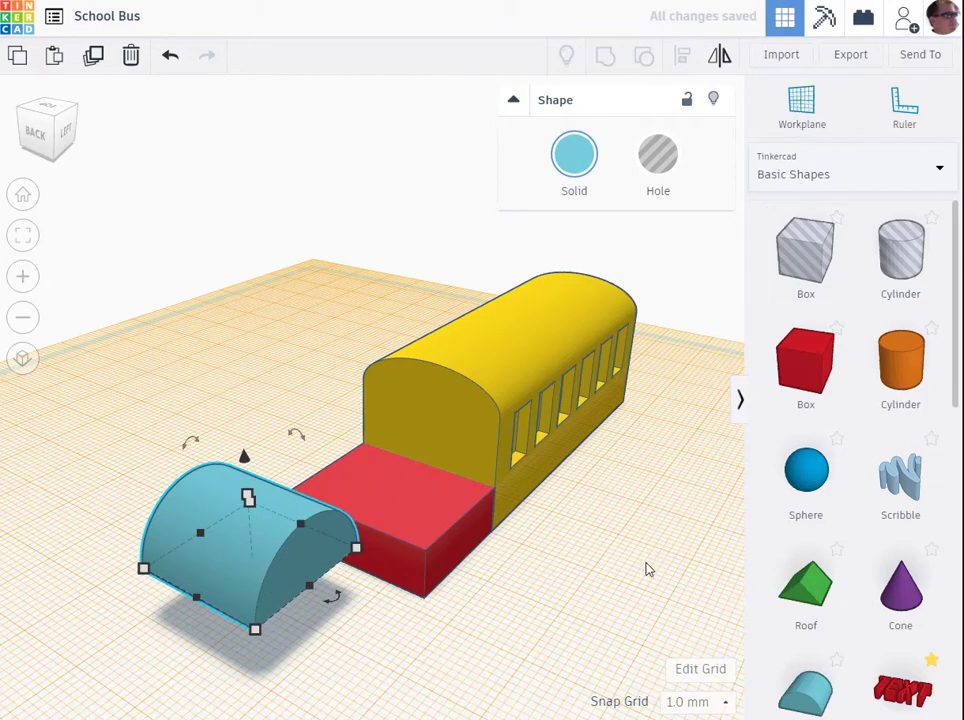
{"action": "left_click", "coordinate": [797, 113]}
{"action": "left_click", "coordinate": [598, 566]}
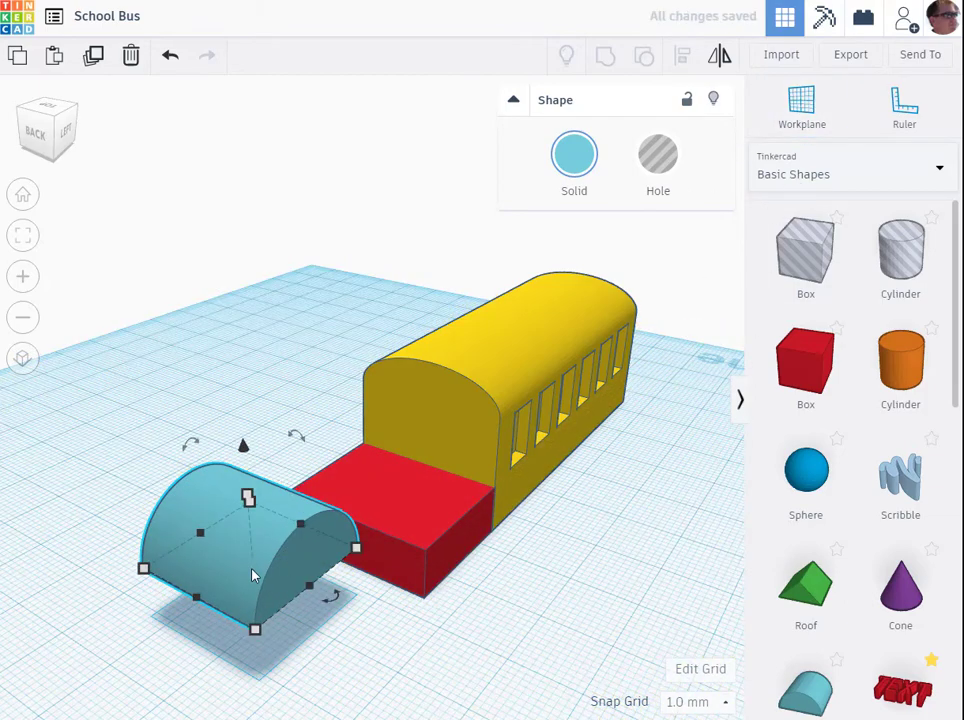
Fit the round roof onto the red box, matching the box's width, flattening the curve and extending it to 26 mm long.
{"action": "left_click_drag", "start_coordinate": [253, 576], "coordinate": [398, 496]}
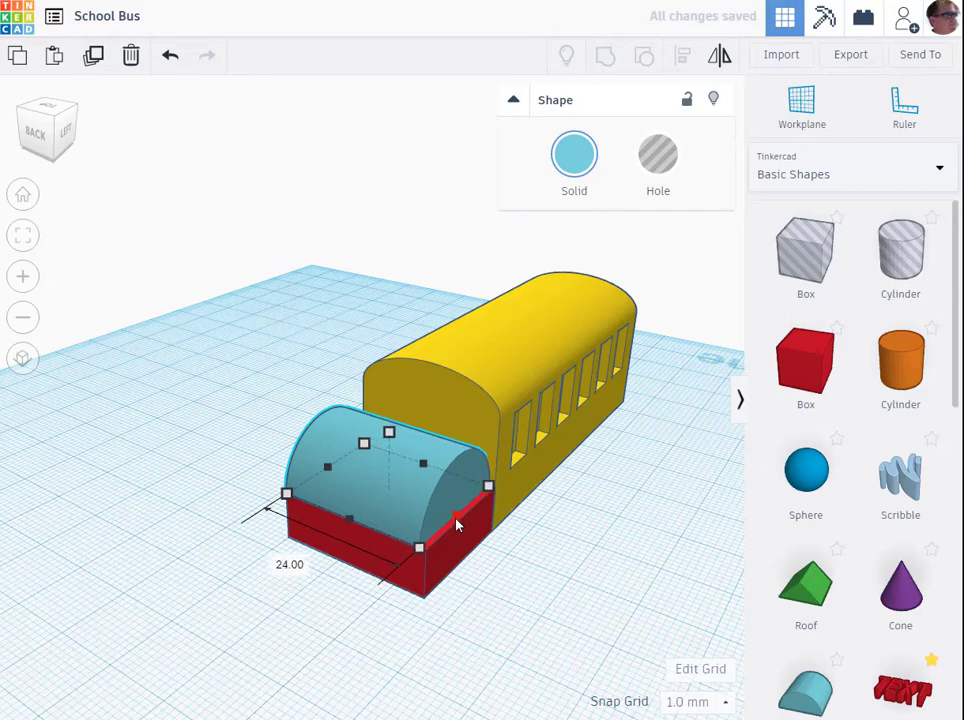
{"action": "left_click_drag", "start_coordinate": [456, 525], "coordinate": [462, 526]}
{"action": "left_click_drag", "start_coordinate": [393, 437], "coordinate": [455, 455]}
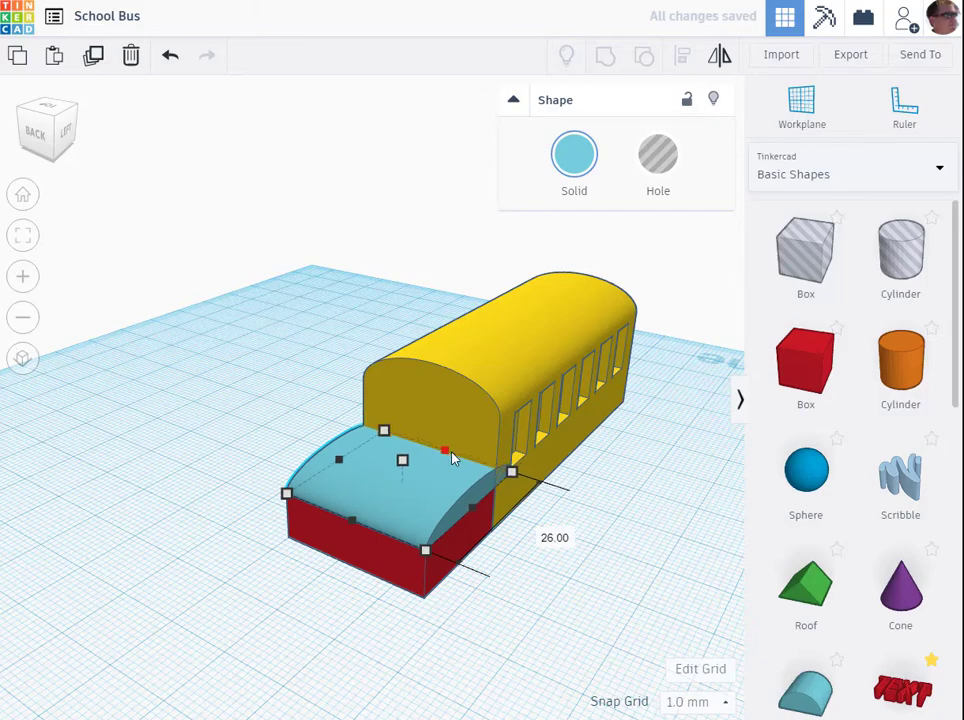
Slide the round roof about 10 mm away from the bus body along the red box.
{"action": "right_click_drag", "start_coordinate": [615, 602], "coordinate": [424, 570]}
{"action": "left_click", "coordinate": [353, 493]}
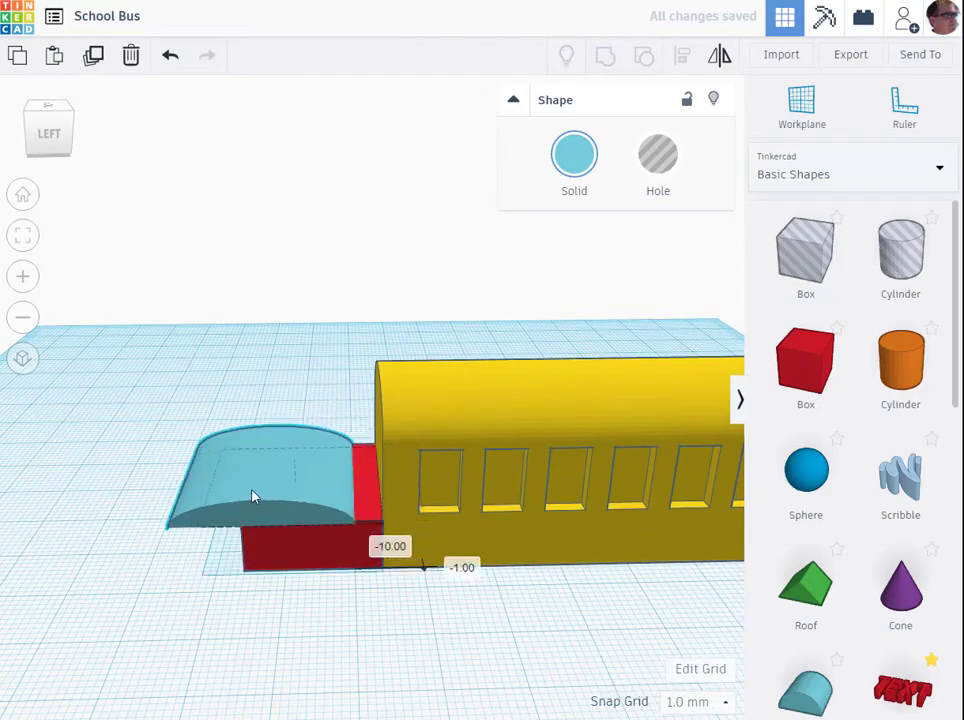